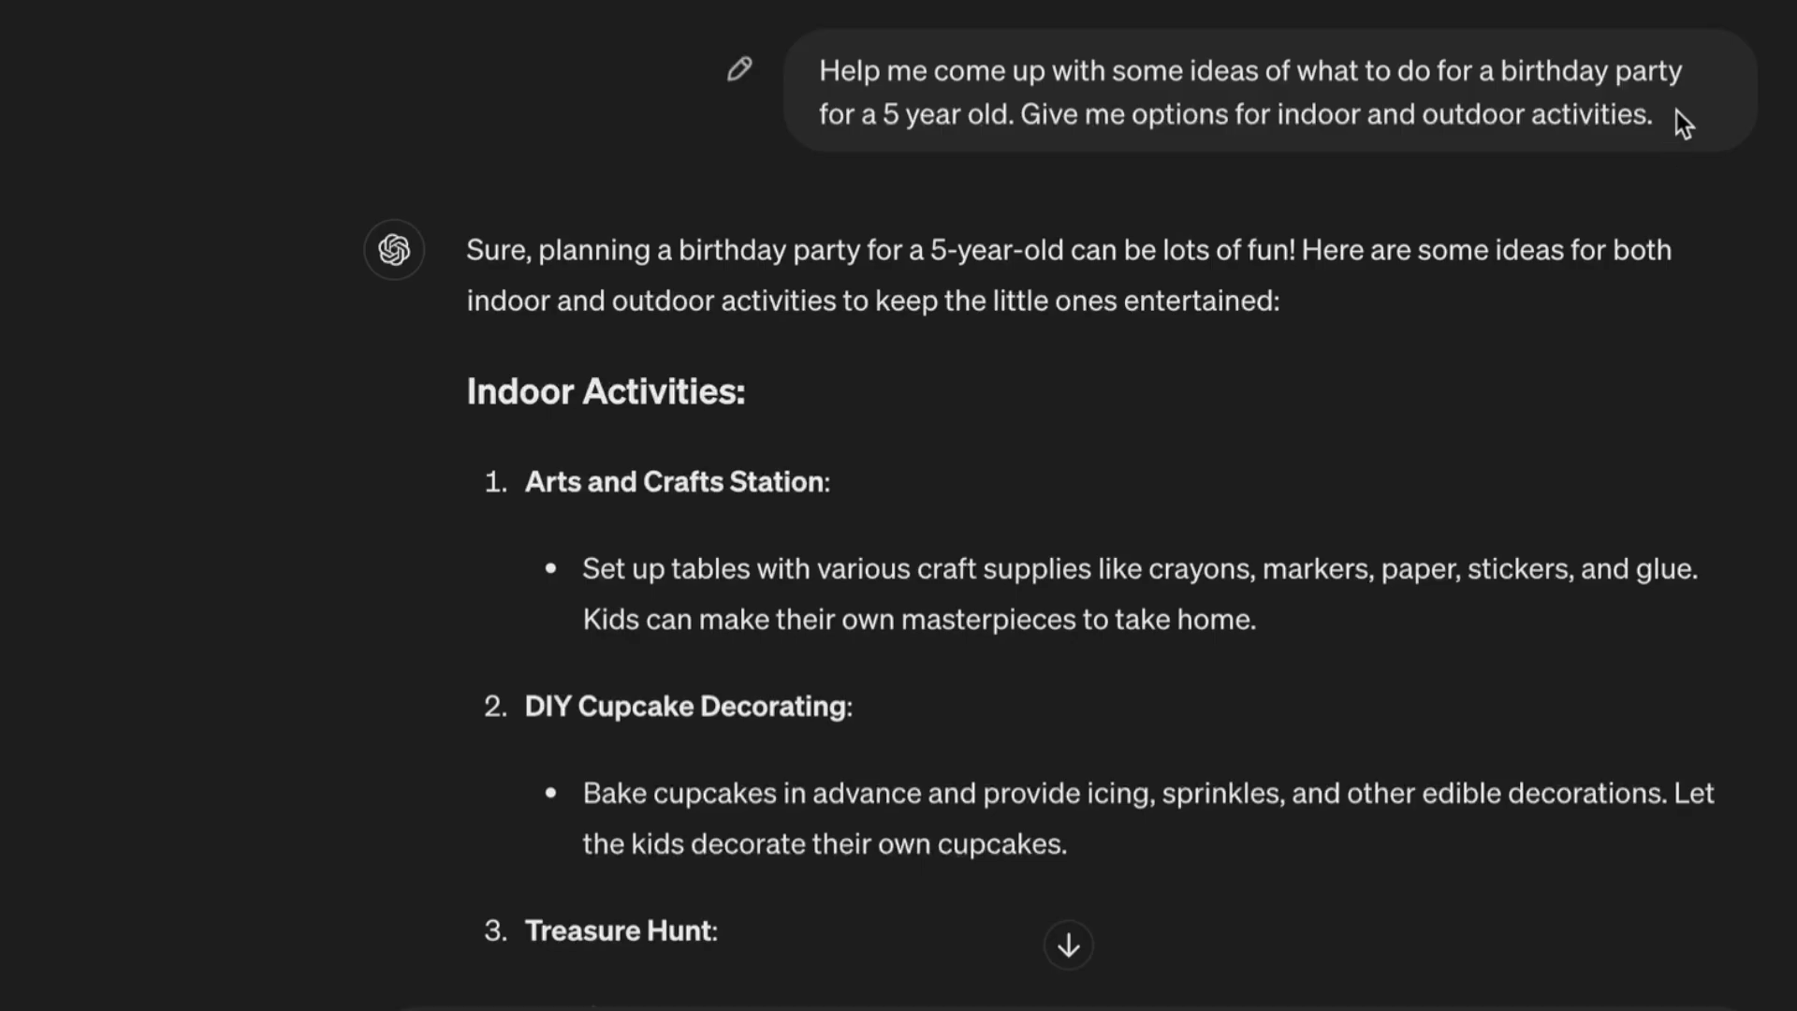
- Highlight the 5-year-old's party prompt, then scroll to the bouncy castle follow-up and its reply
mouse_move(1656, 115)
mouse_down()
mouse_move(1035, 108)
mouse_move(822, 71)
mouse_up()
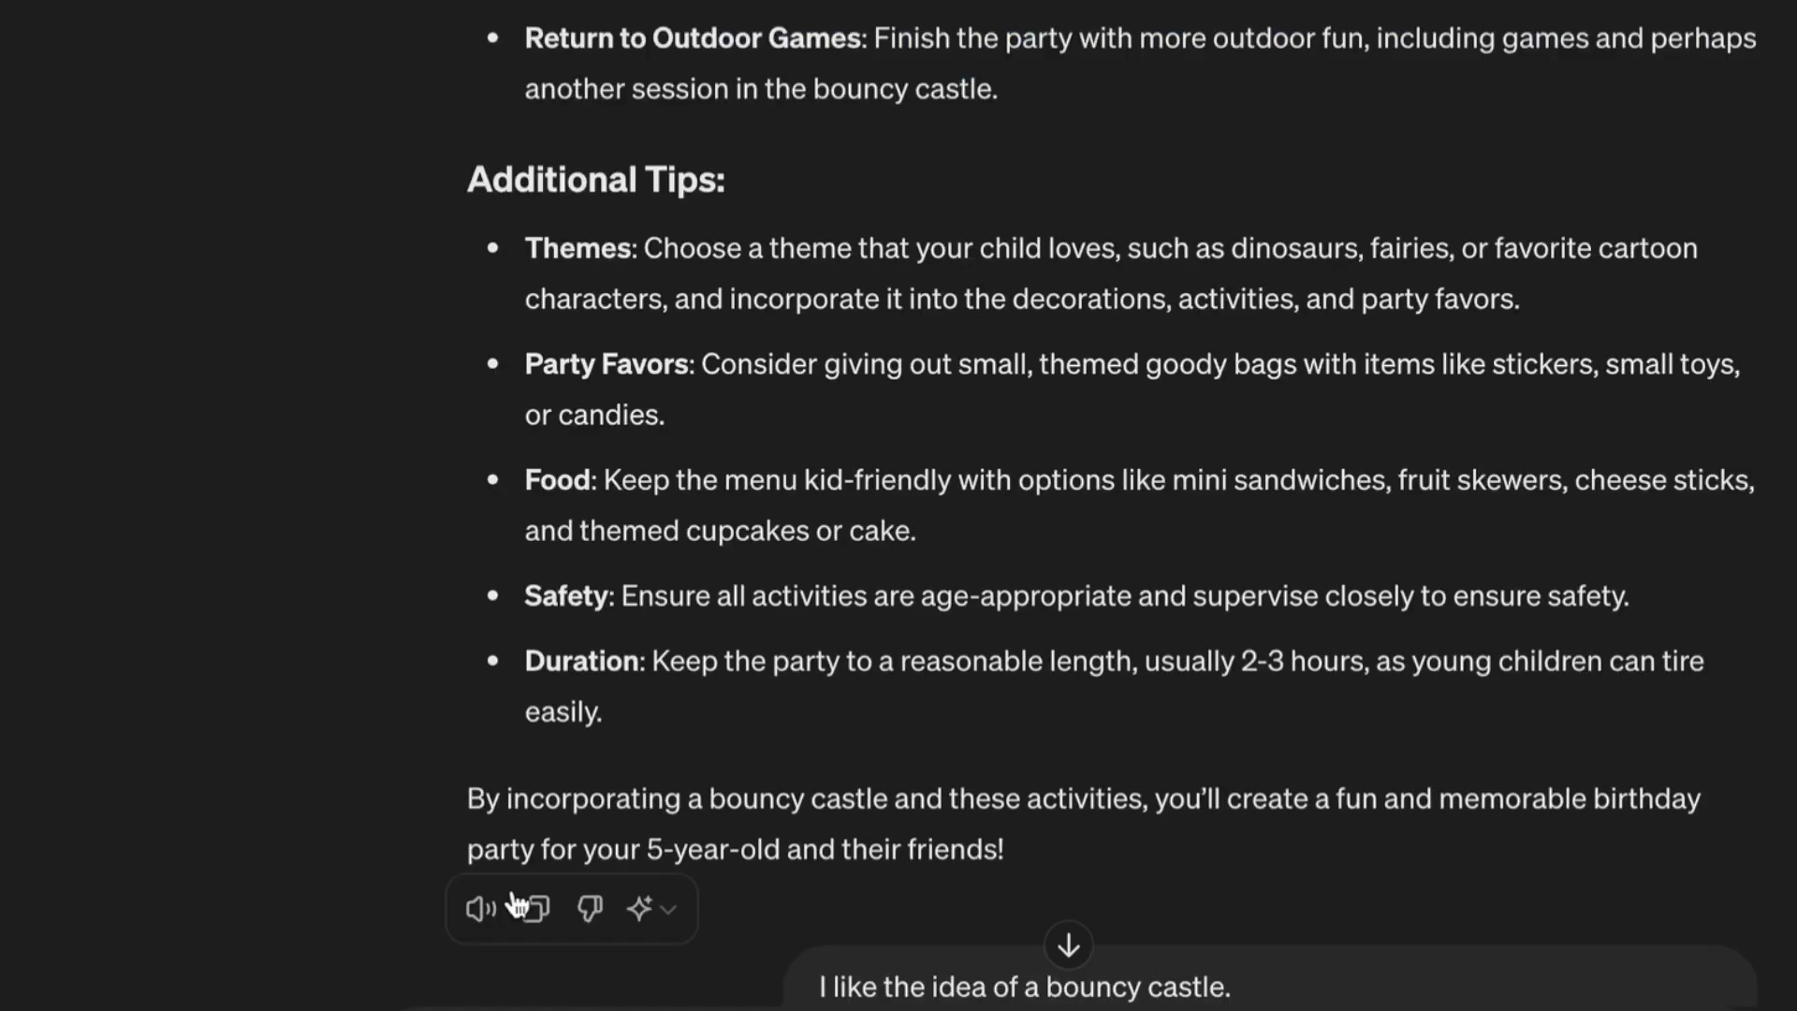
scroll(501, 763, up, 15)
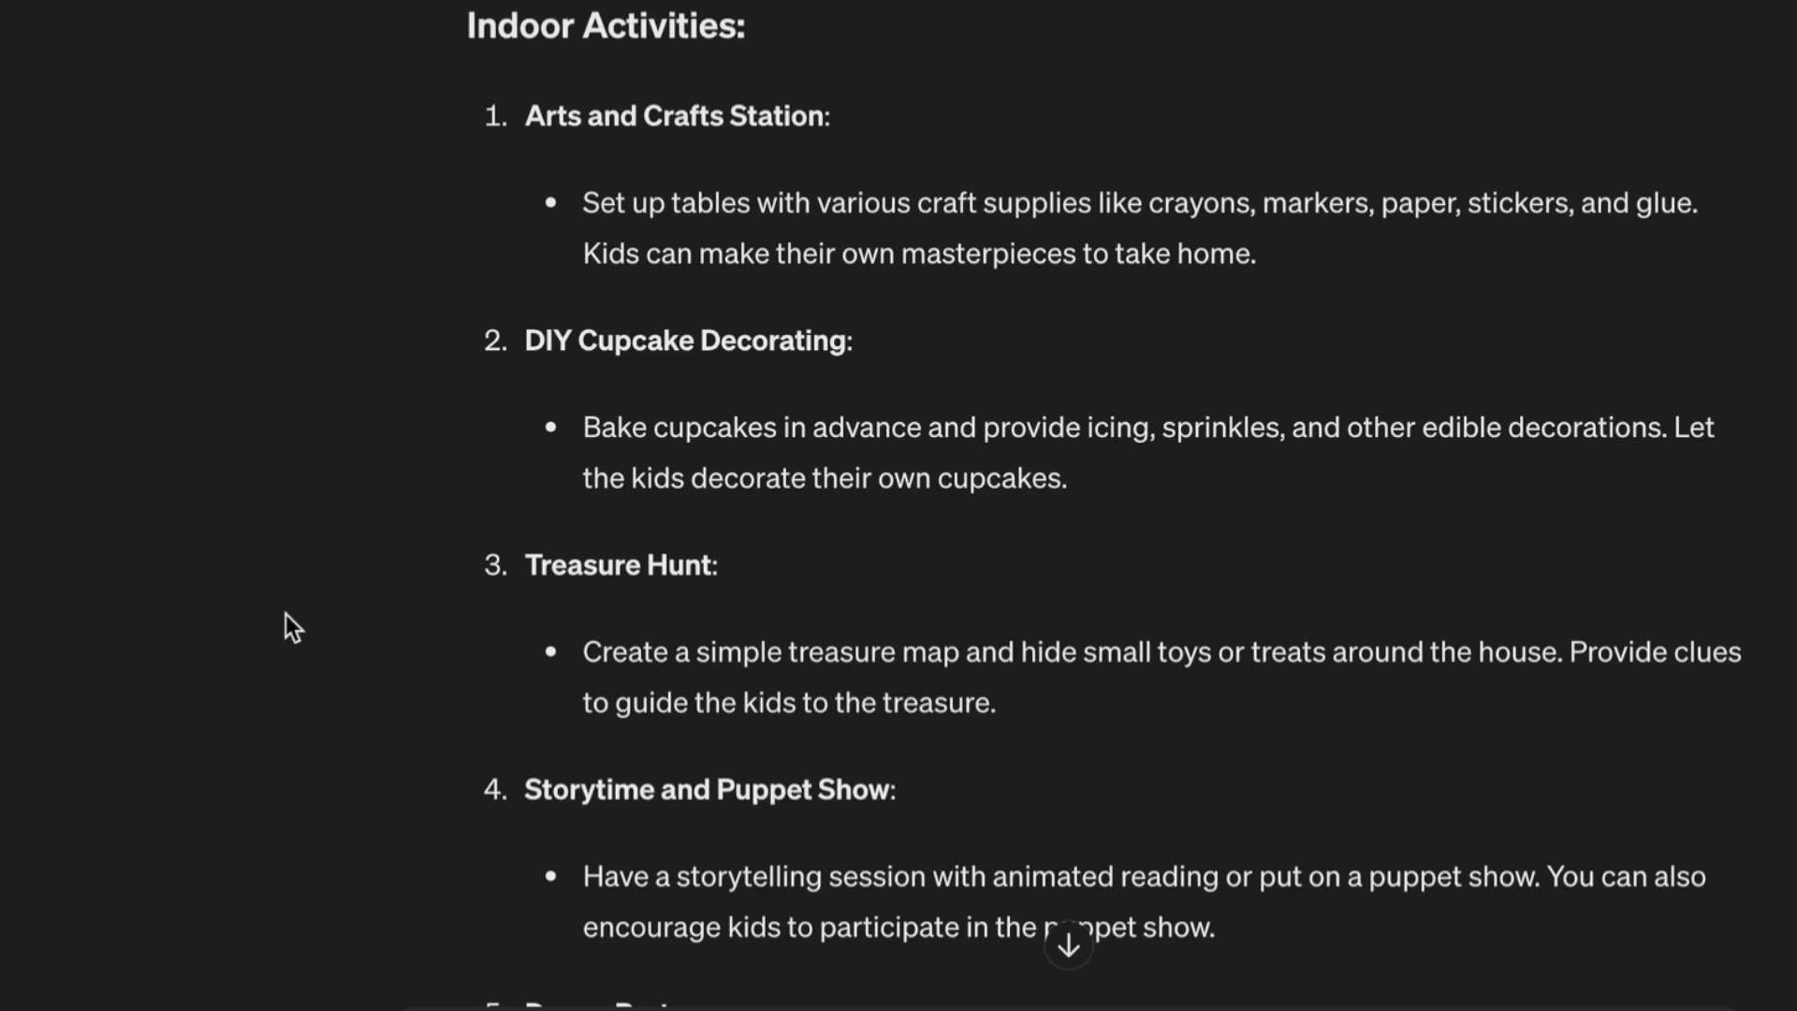
scroll(284, 614, down, 3)
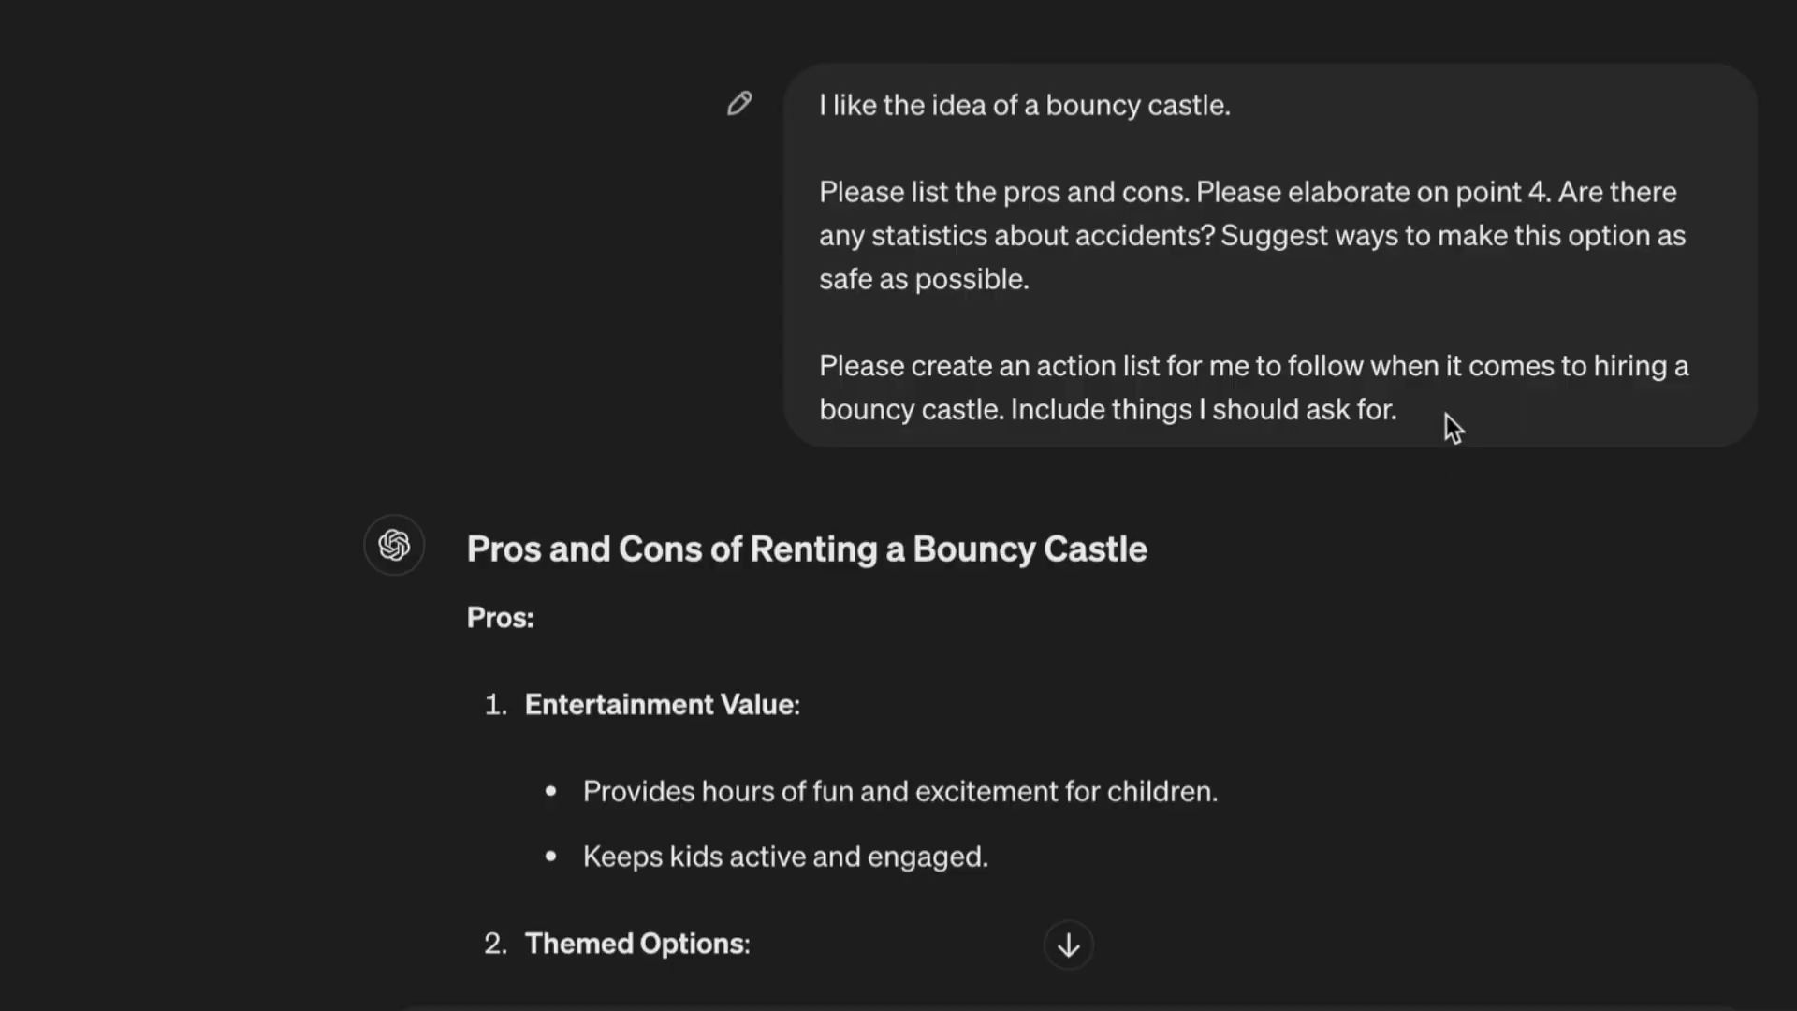
- Highlight the bouncy castle follow-up prompt and review the text above it
drag(1447, 413, 811, 118)
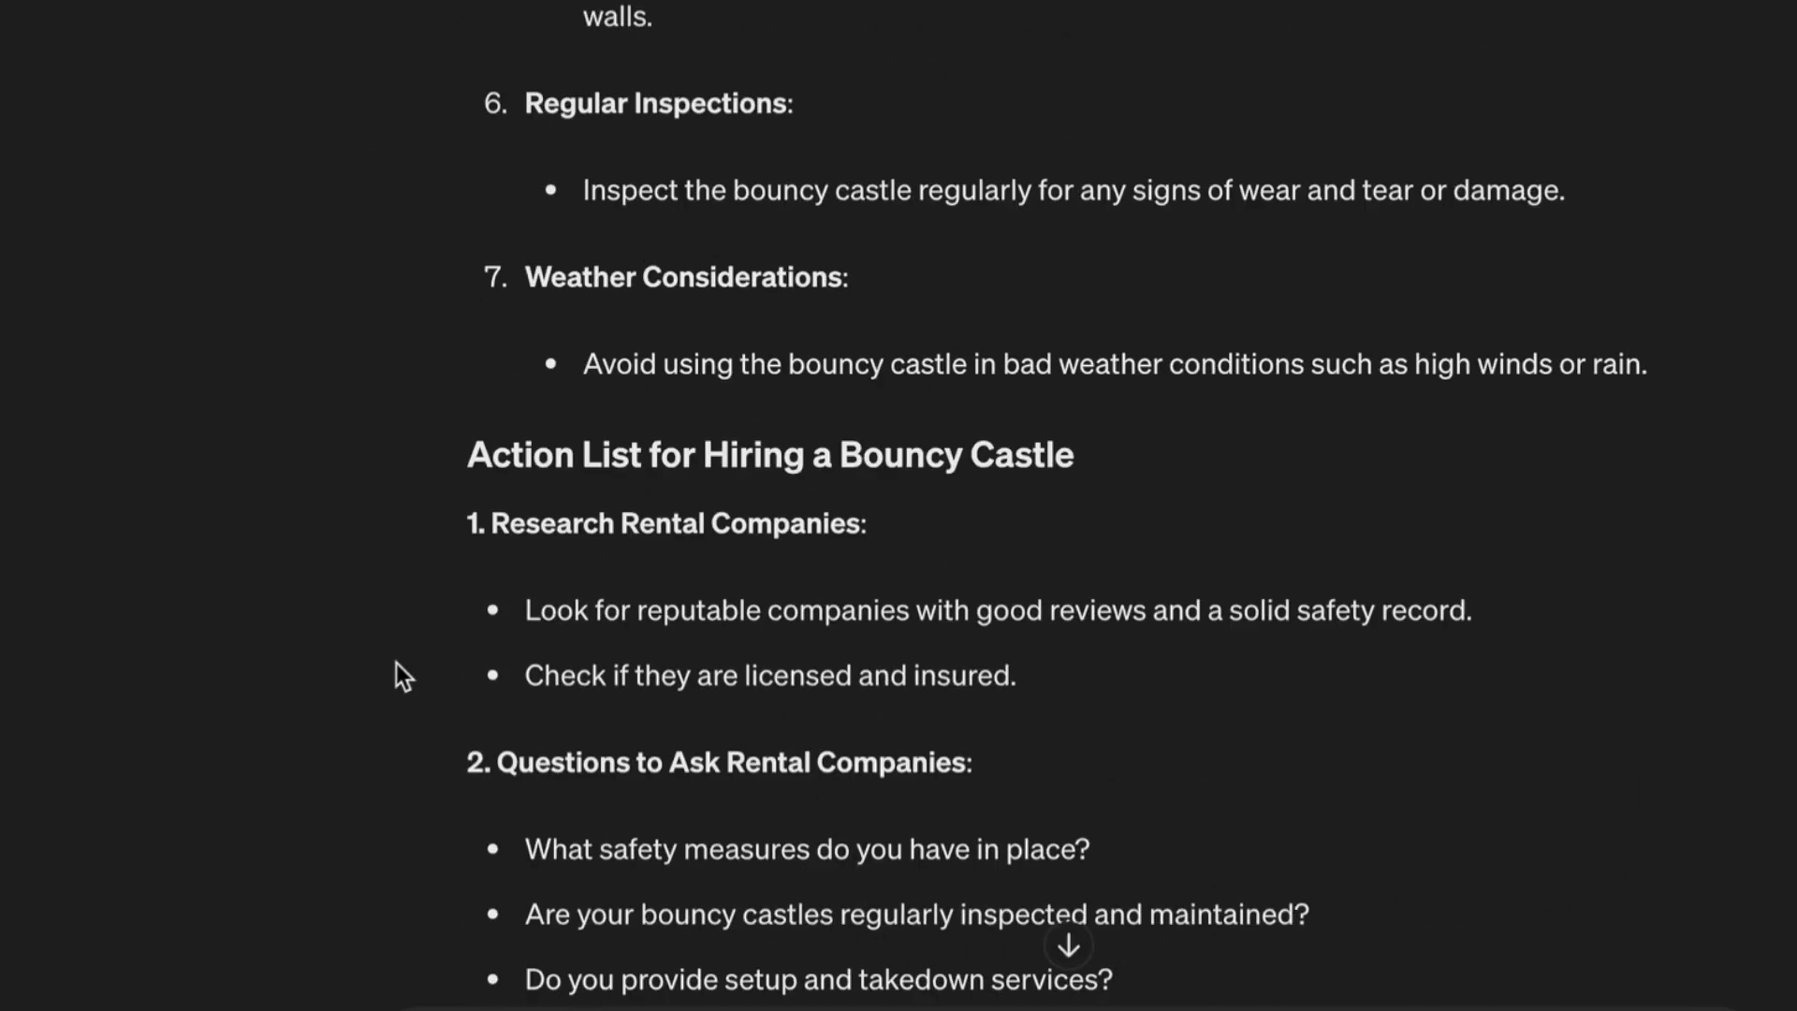
scroll(396, 664, up, 20)
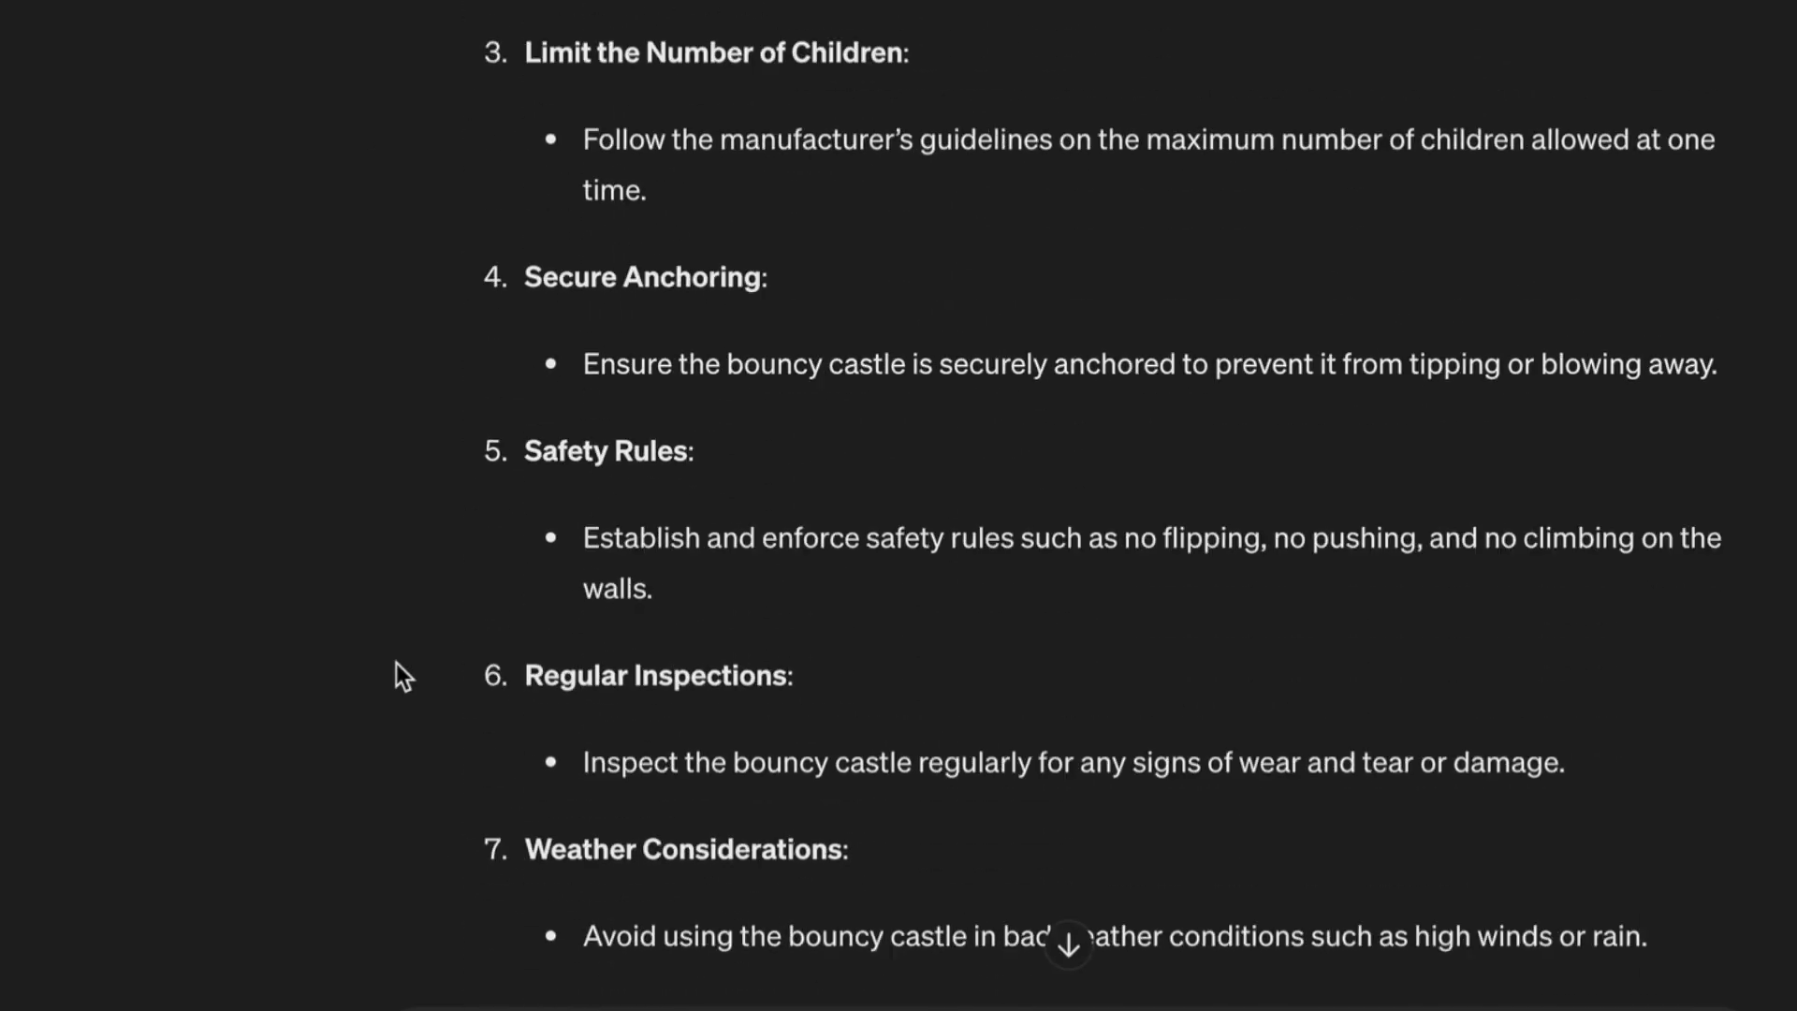
scroll(397, 662, up, 10)
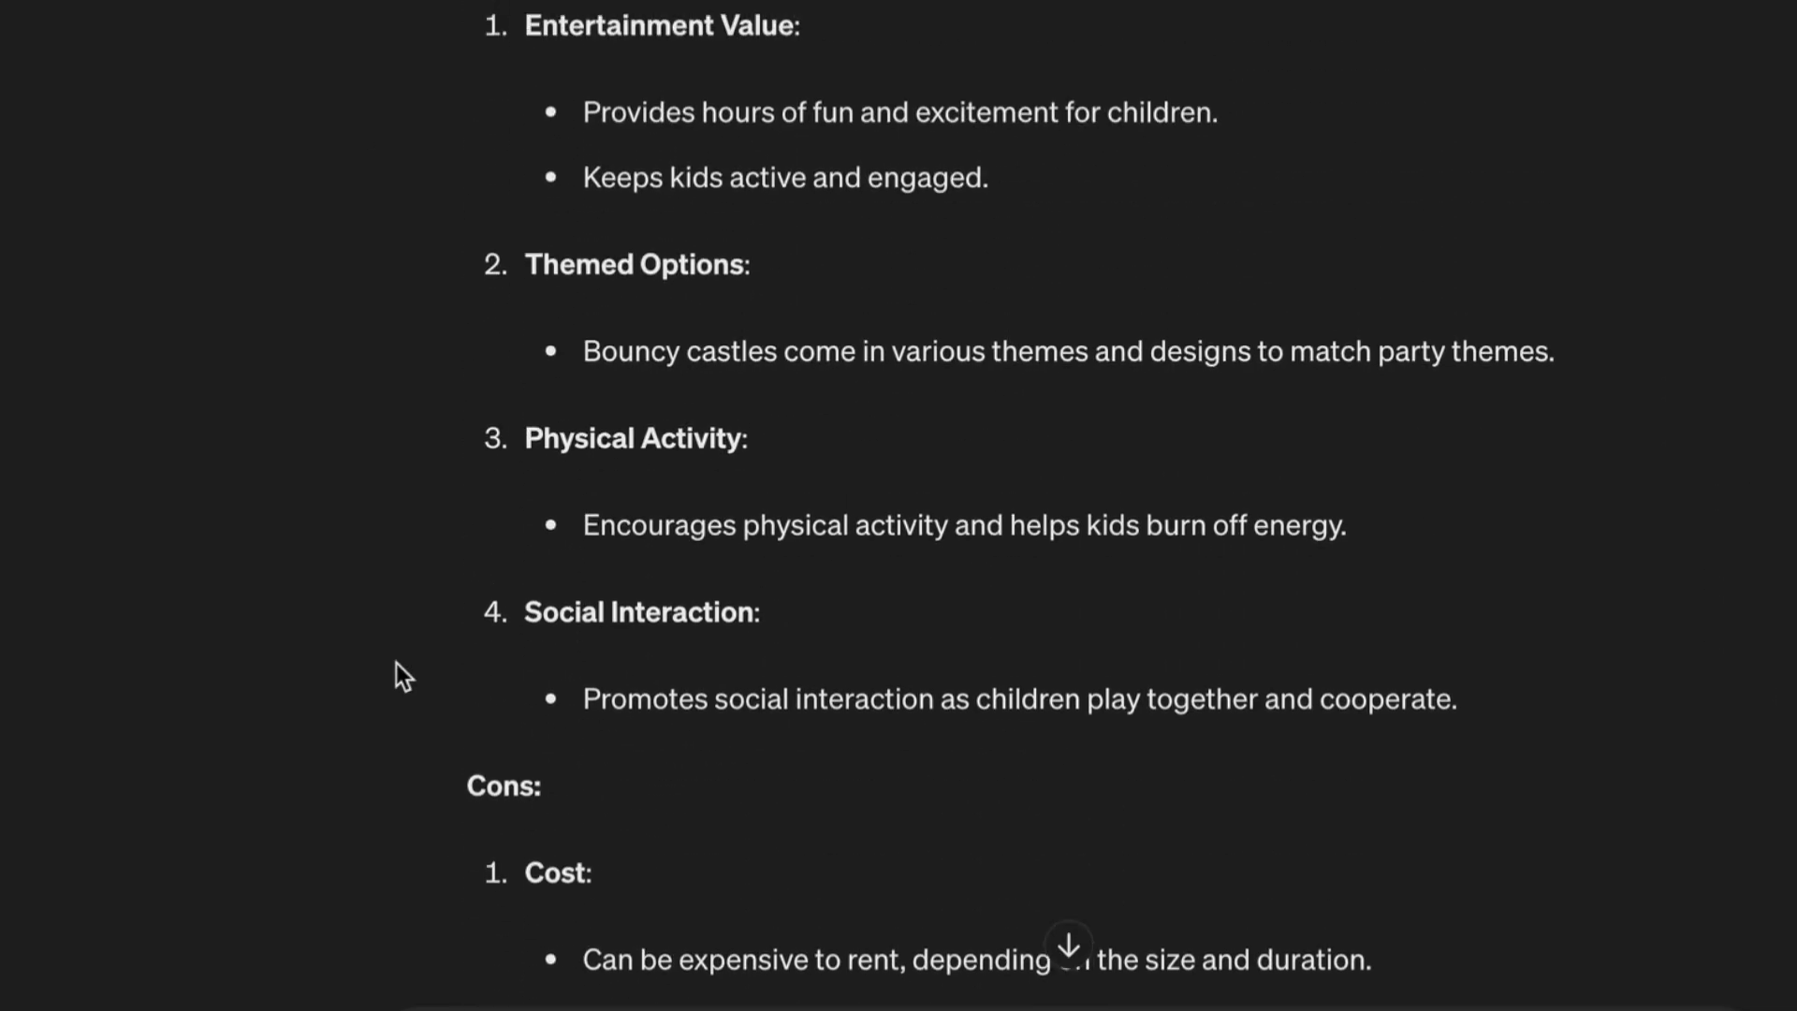
- Read down through Pros, Cons and Statistics on Accidents to Making Bouncy Castles Safe
scroll(397, 664, down, 5)
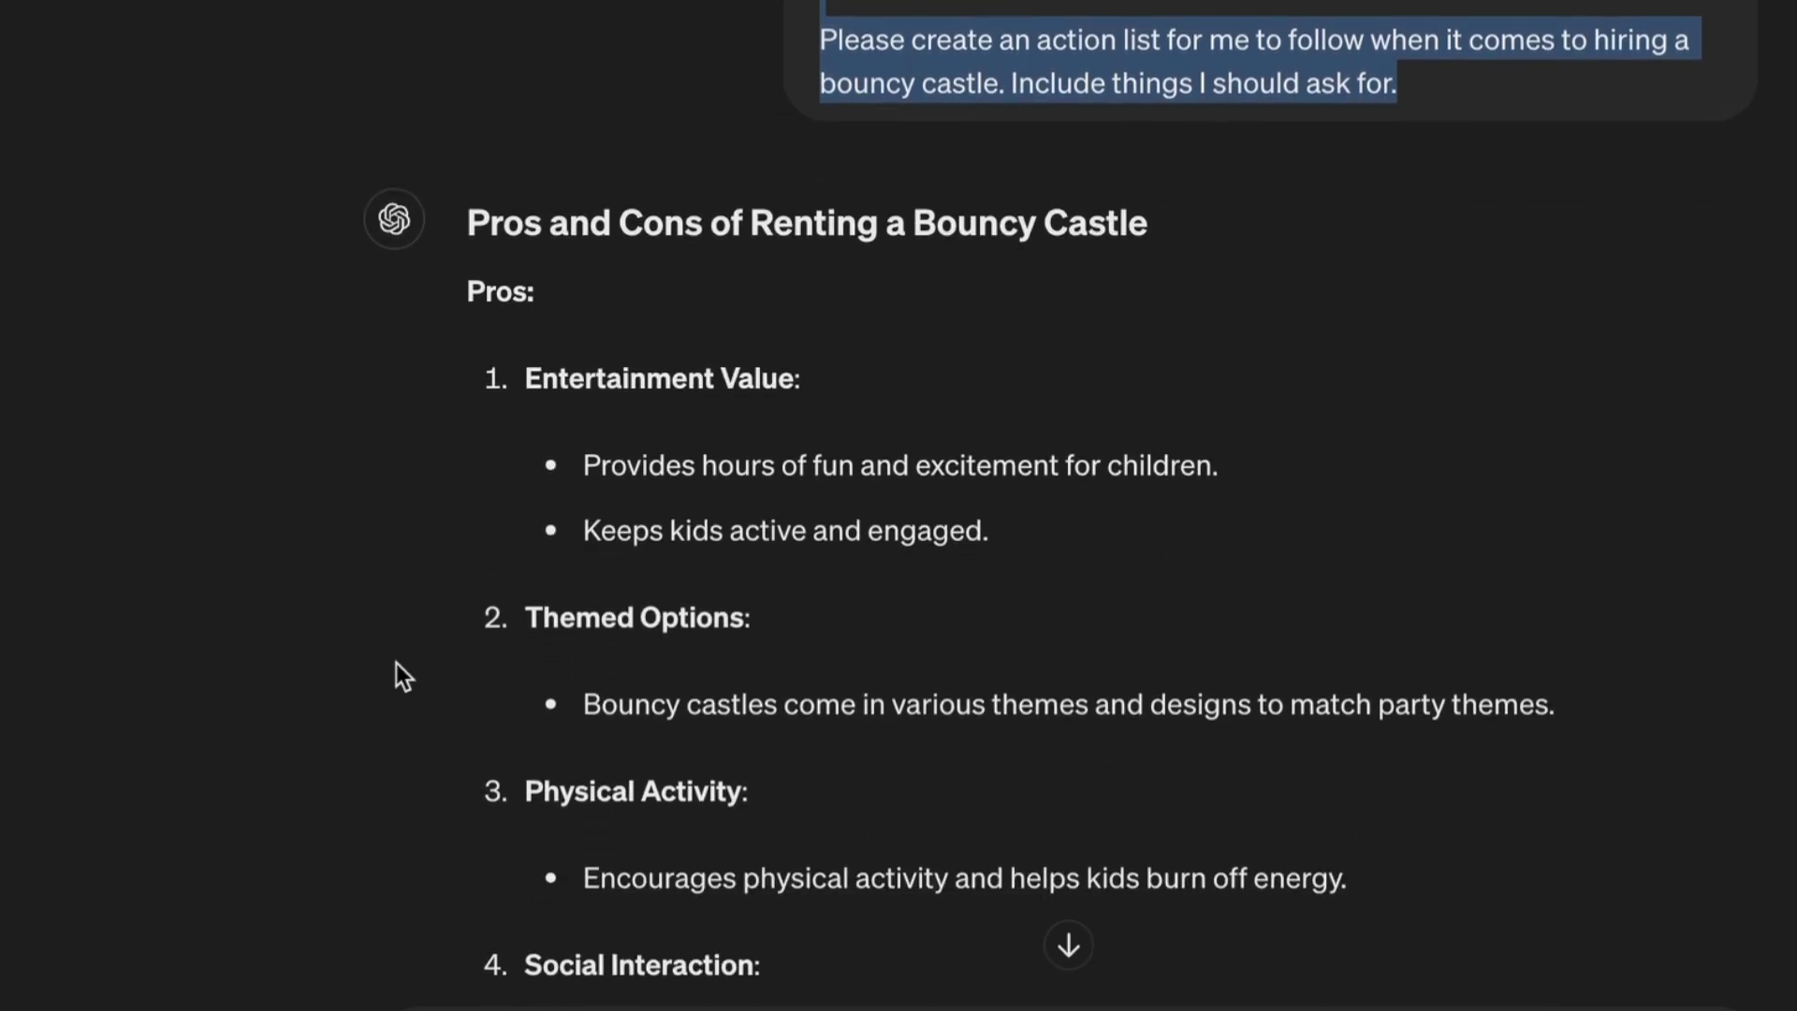
scroll(396, 662, down, 1)
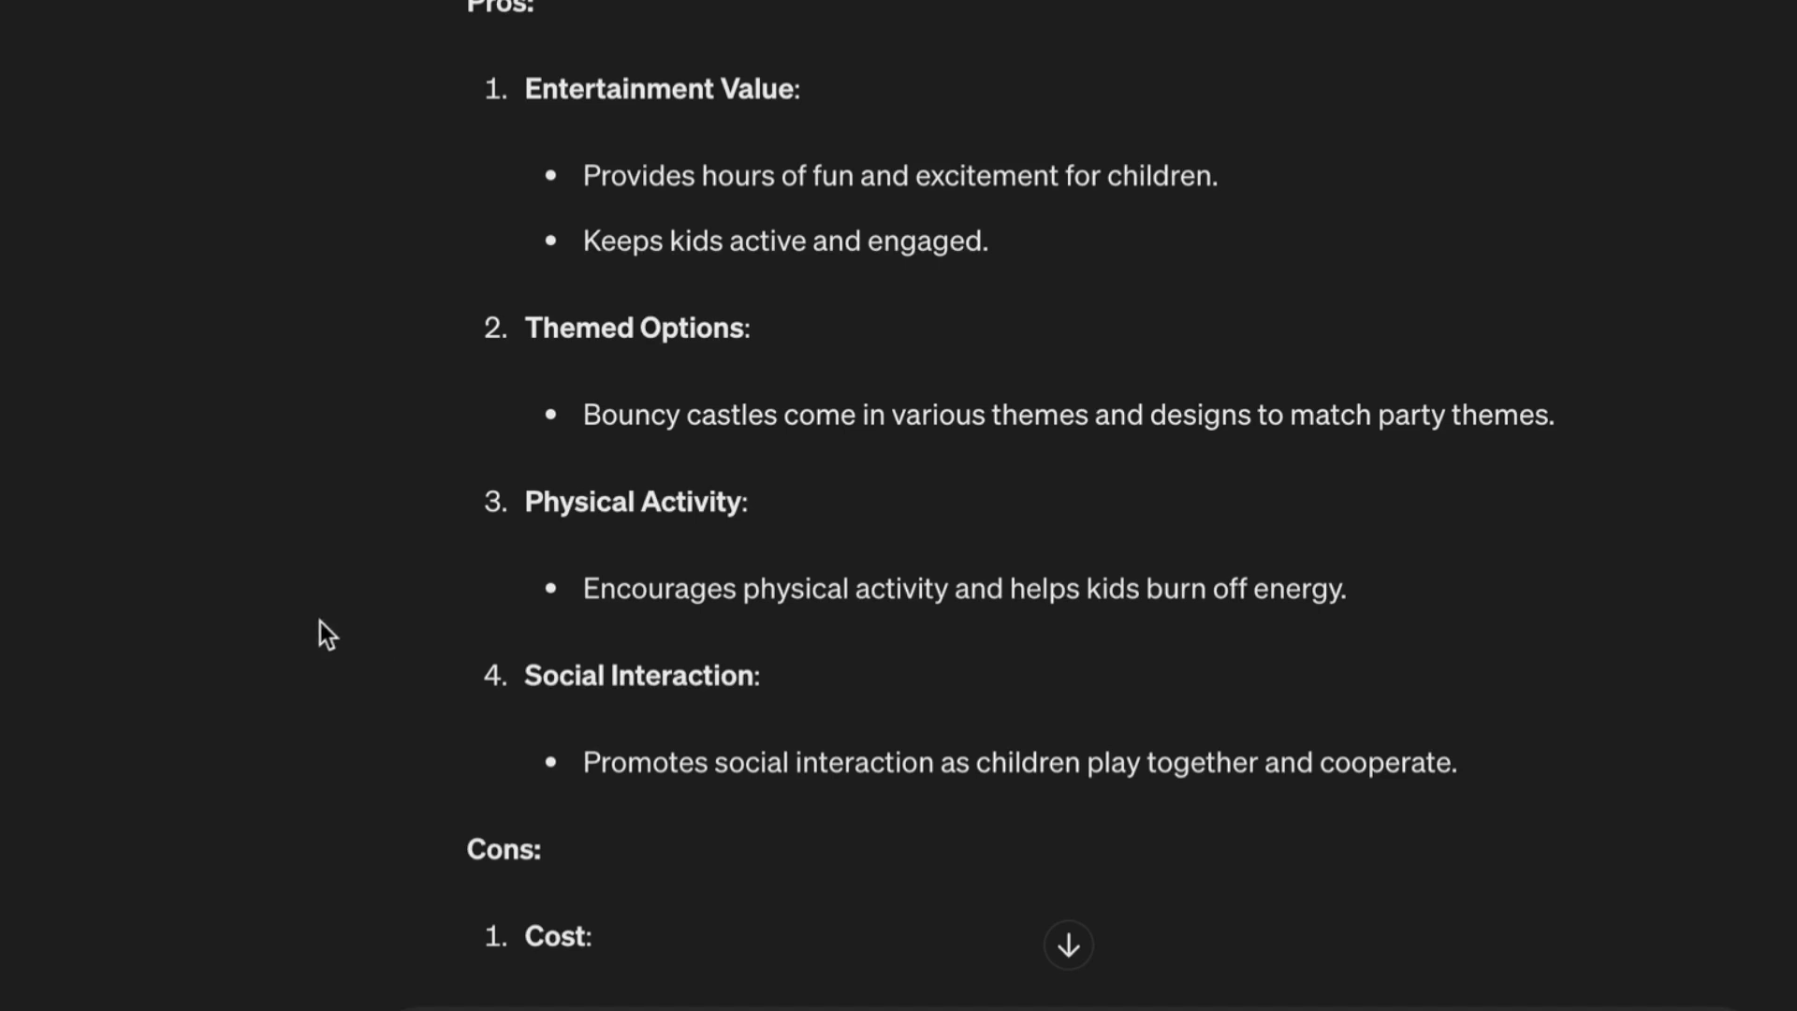
scroll(320, 622, down, 4)
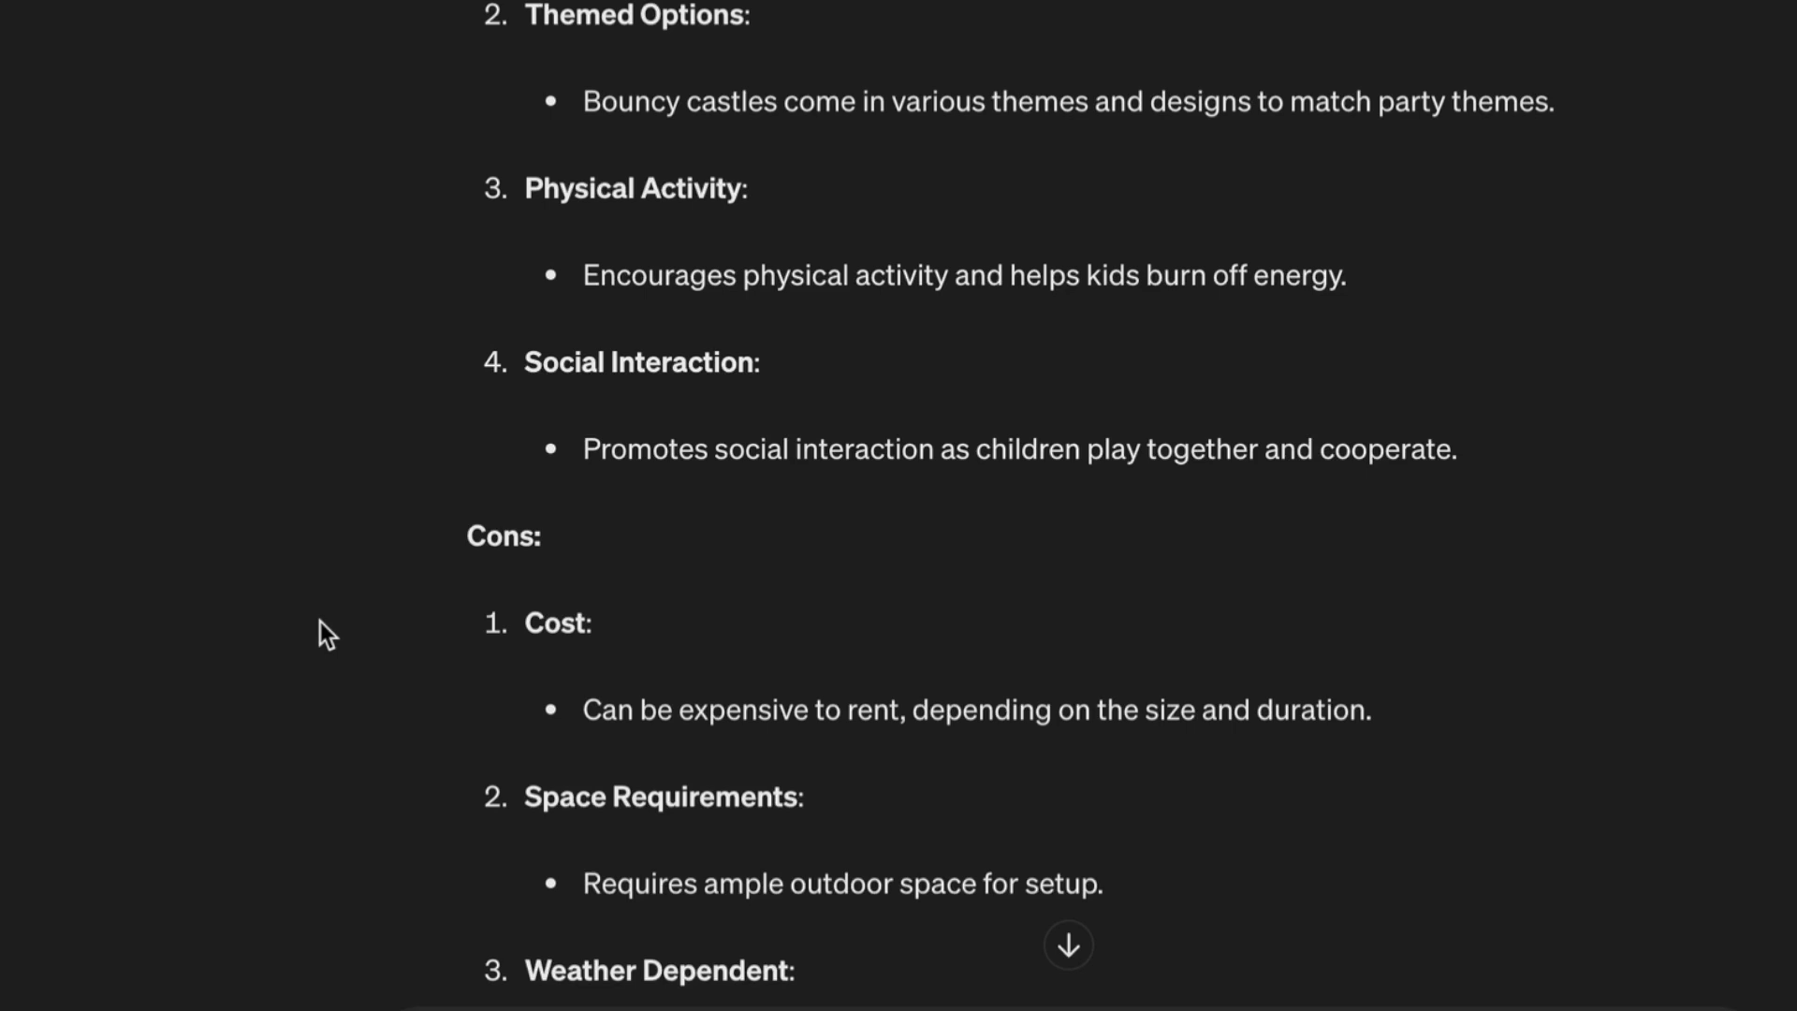
scroll(321, 622, down, 2)
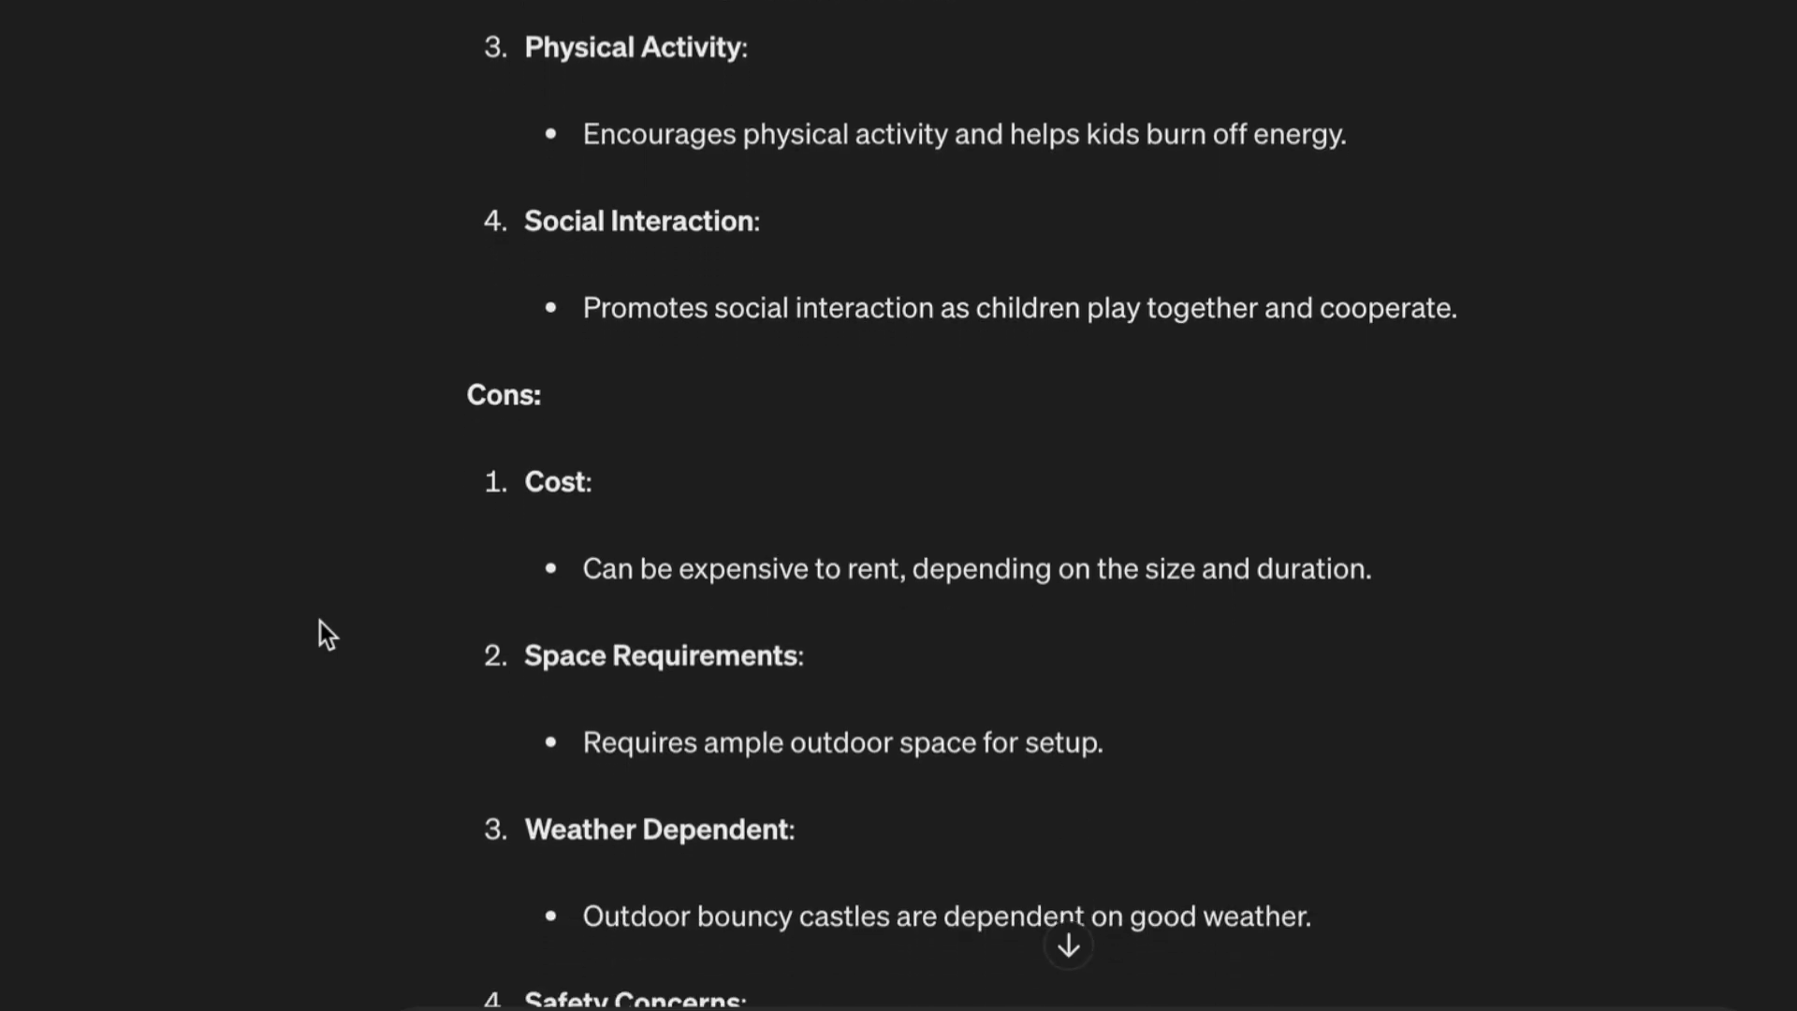
scroll(320, 621, down, 2)
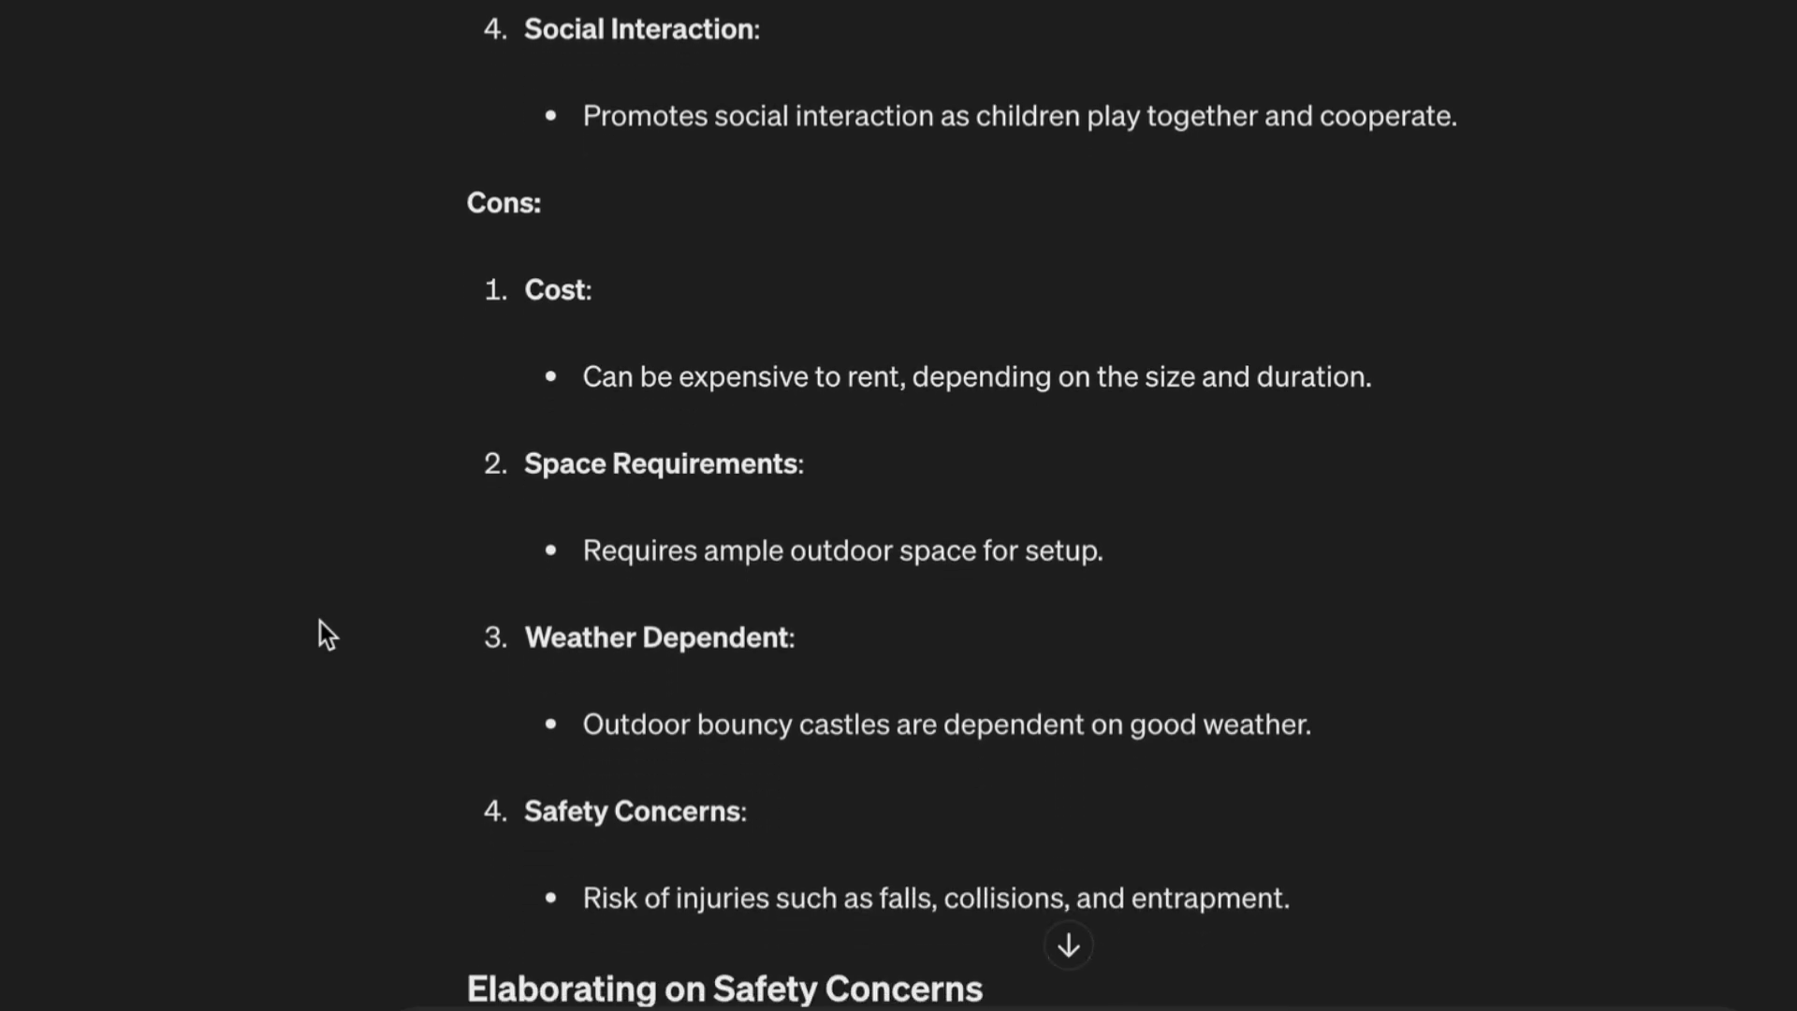
scroll(320, 622, down, 2)
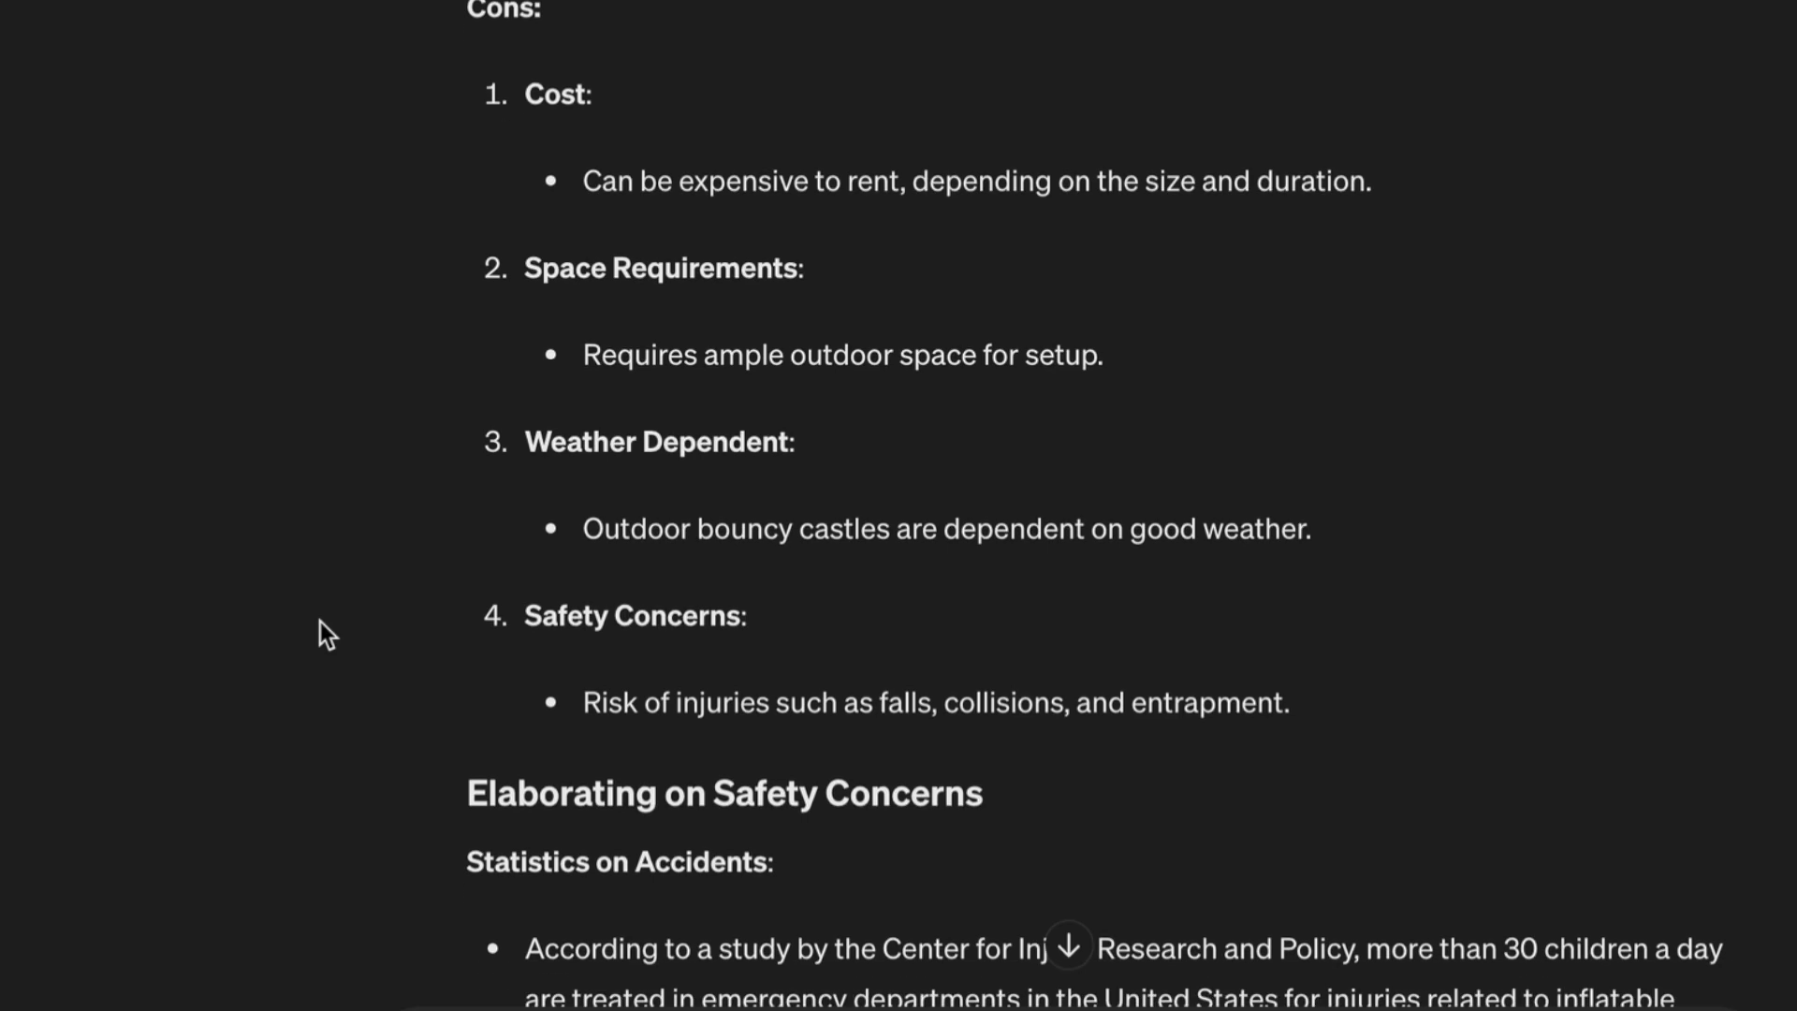
scroll(321, 622, down, 3)
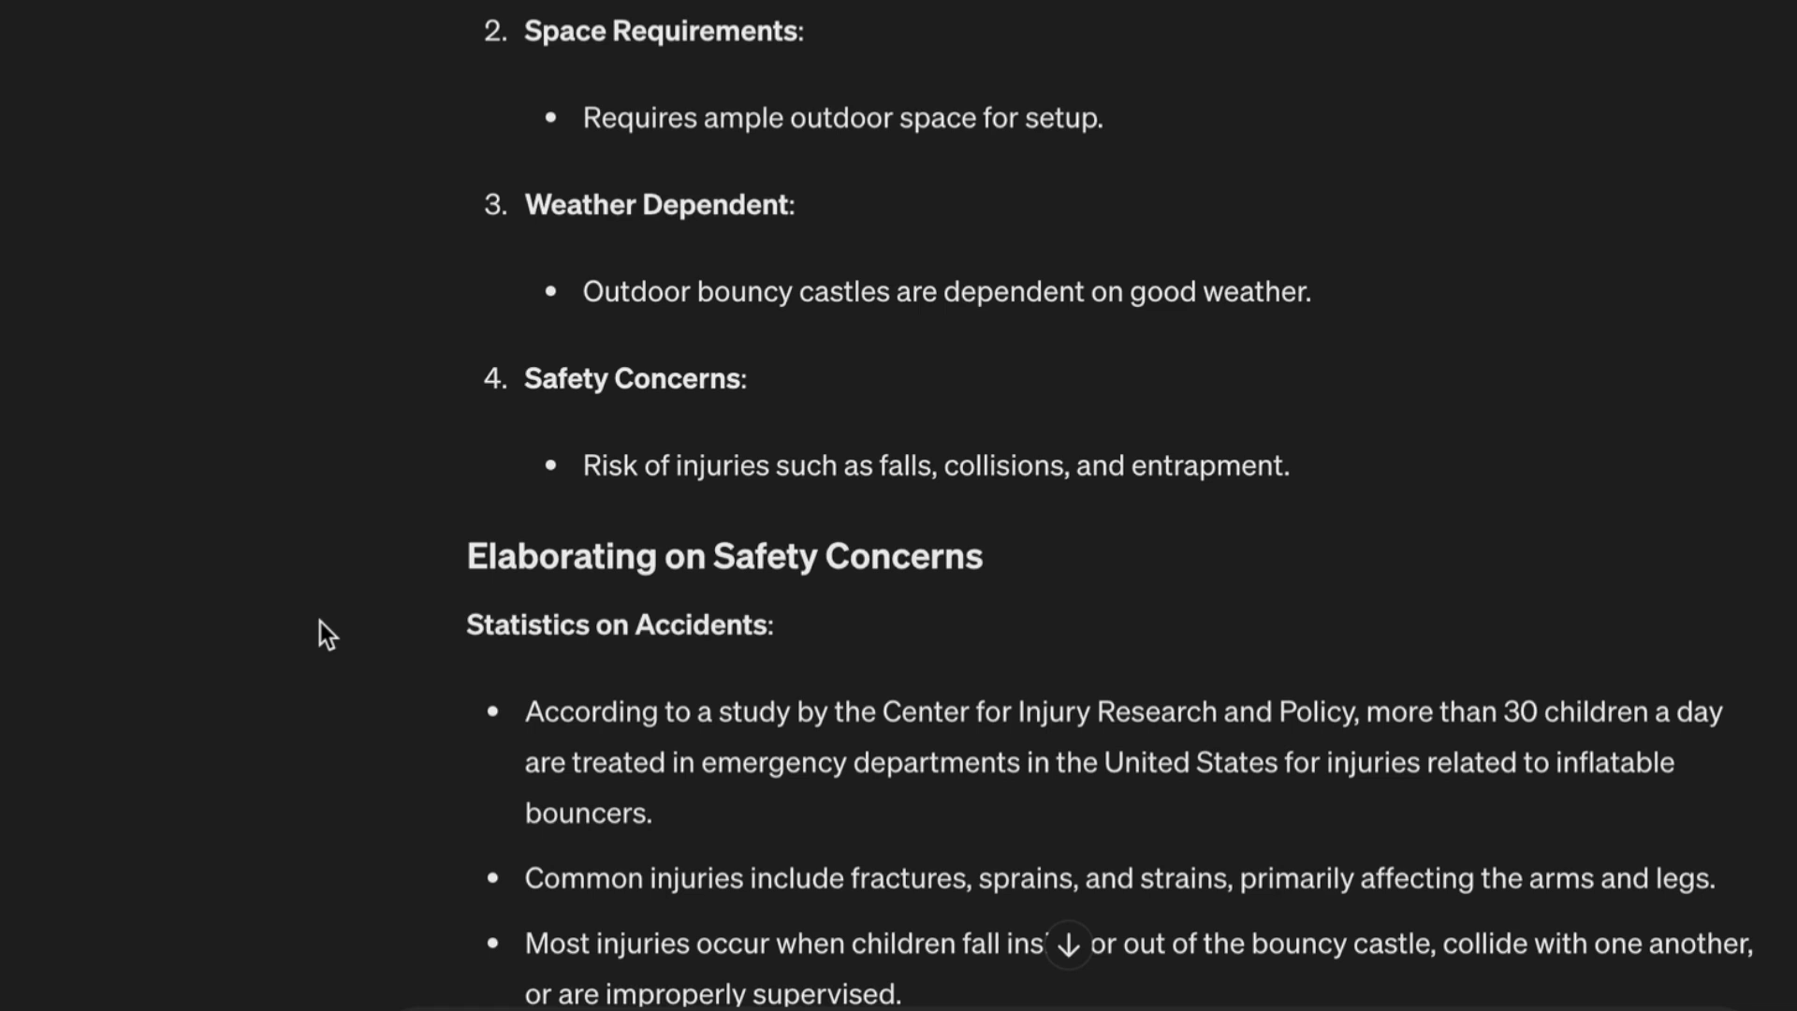
scroll(320, 623, down, 2)
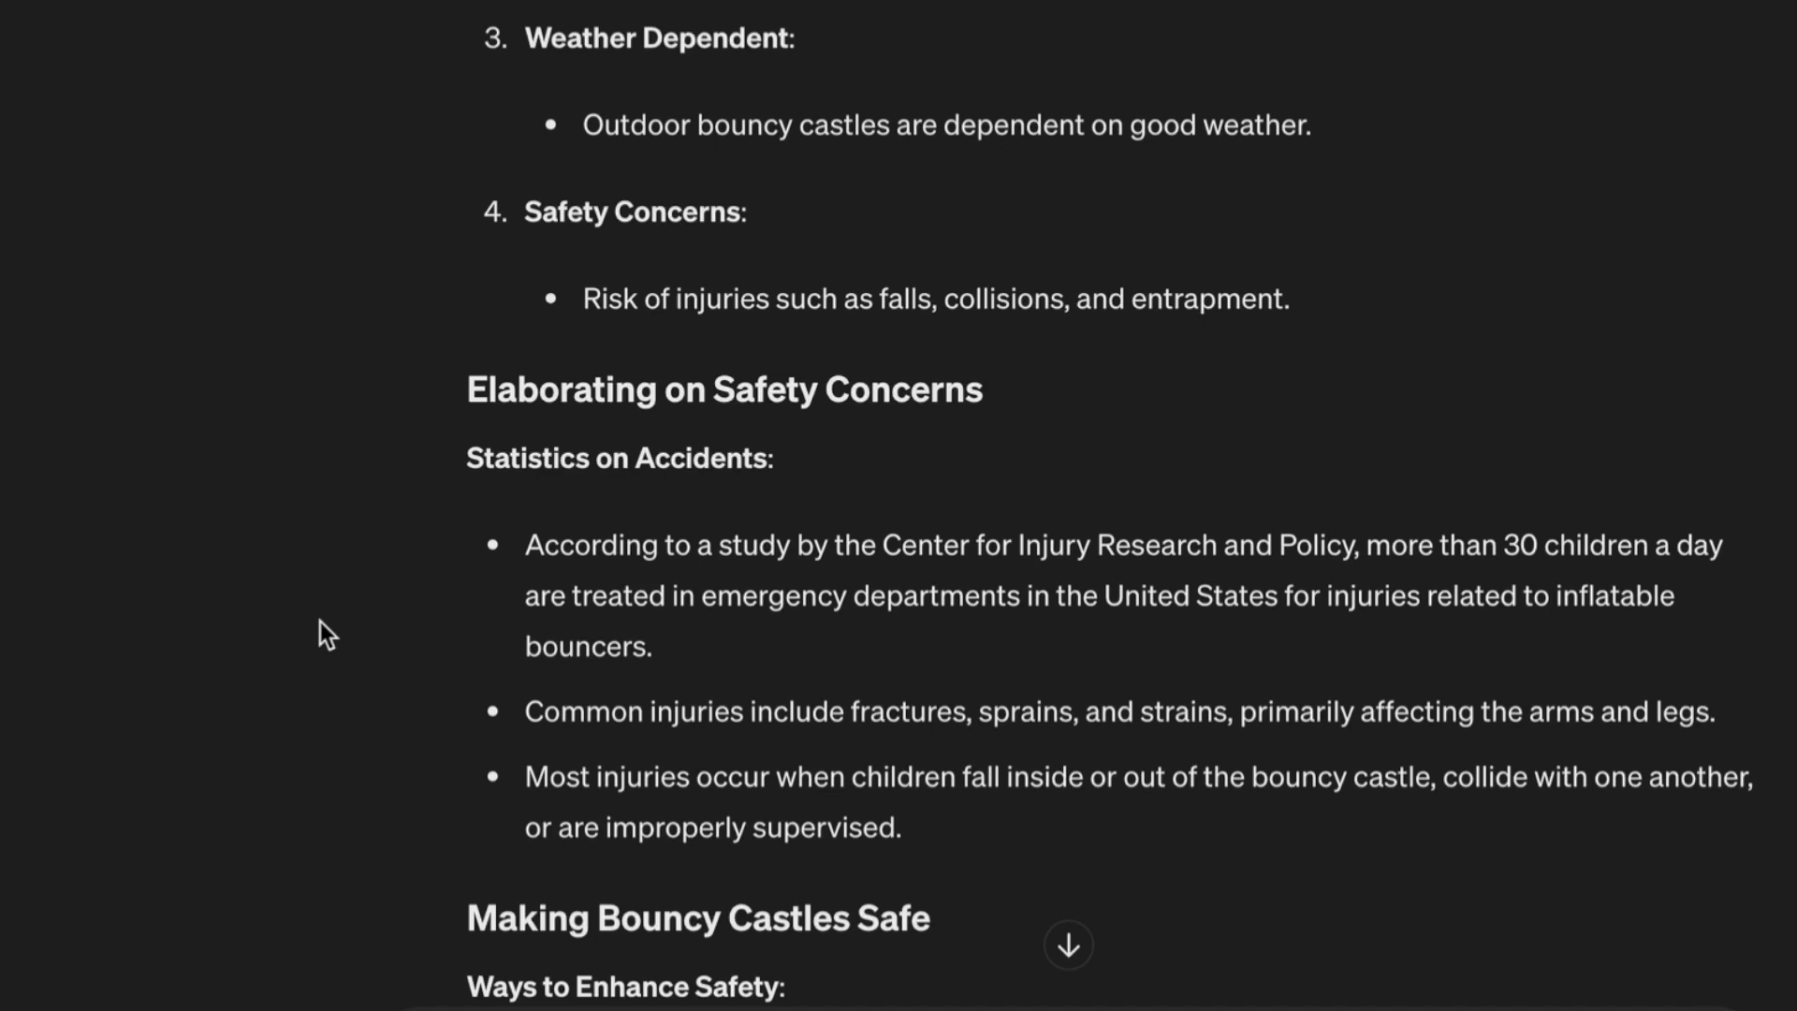
scroll(320, 622, down, 2)
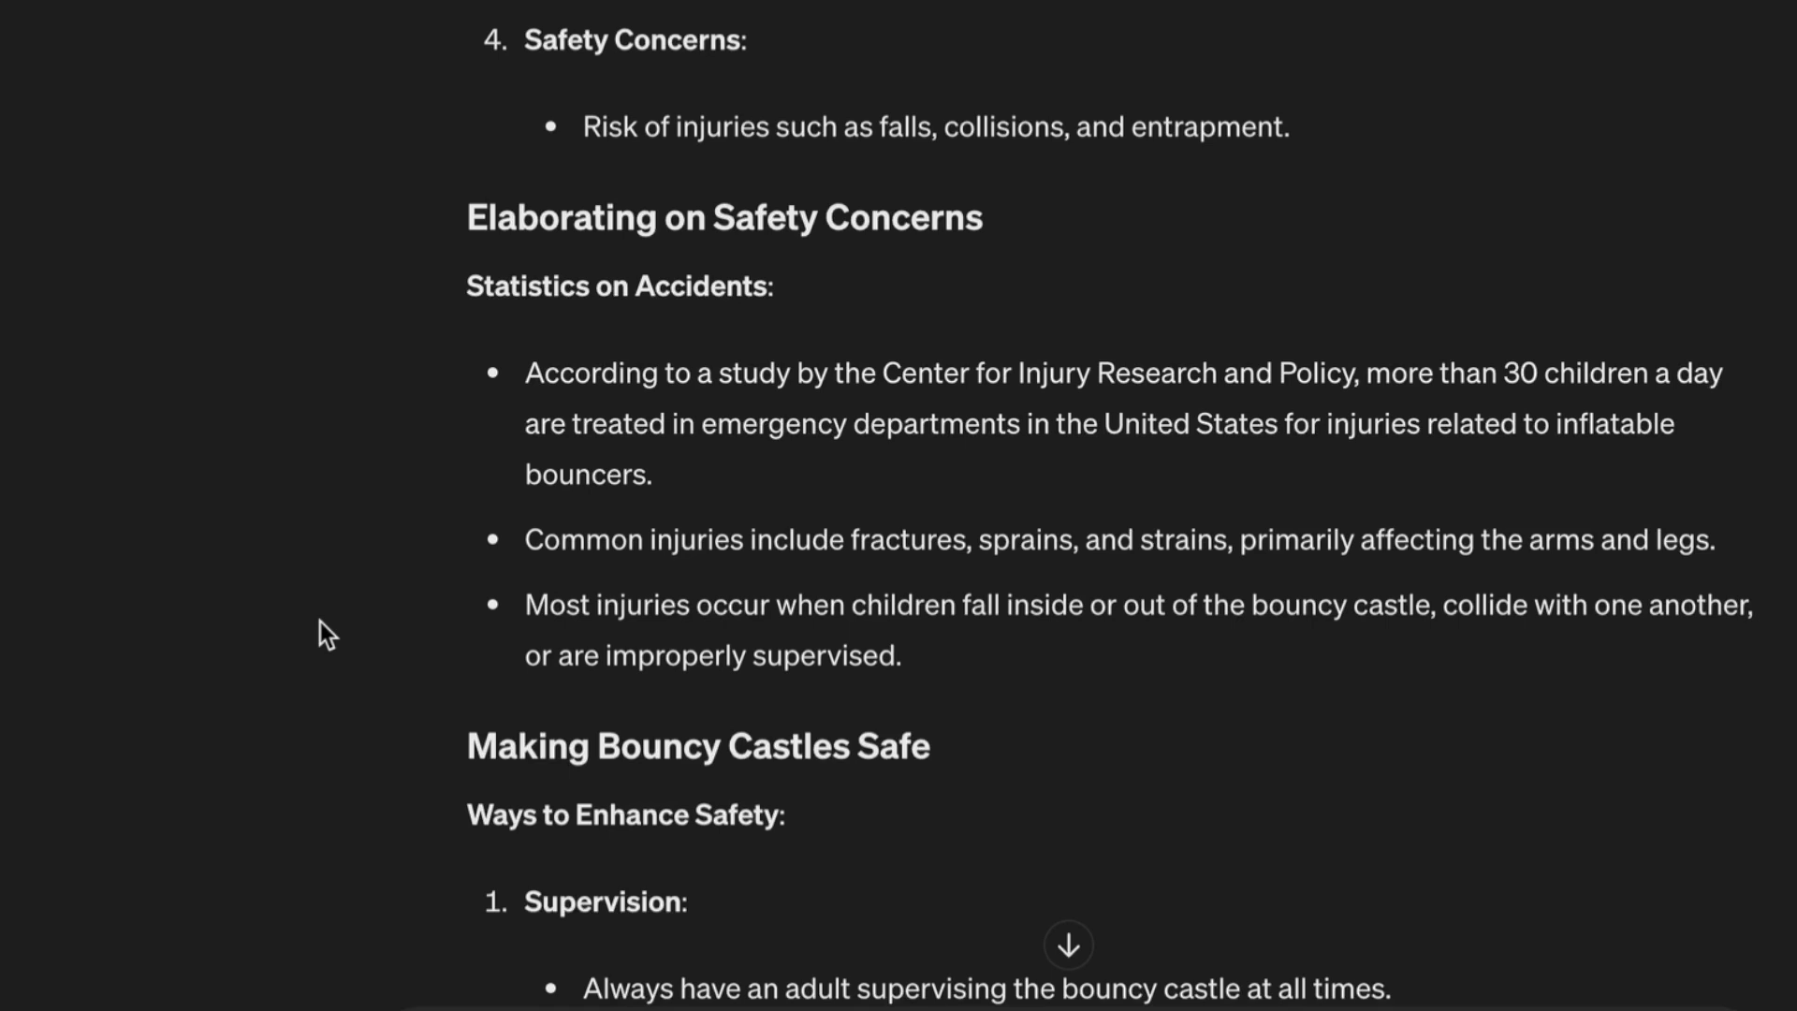
- Read safety items 1–5: supervision, age/size limits, number of children, anchoring, safety rules
scroll(321, 622, down, 2)
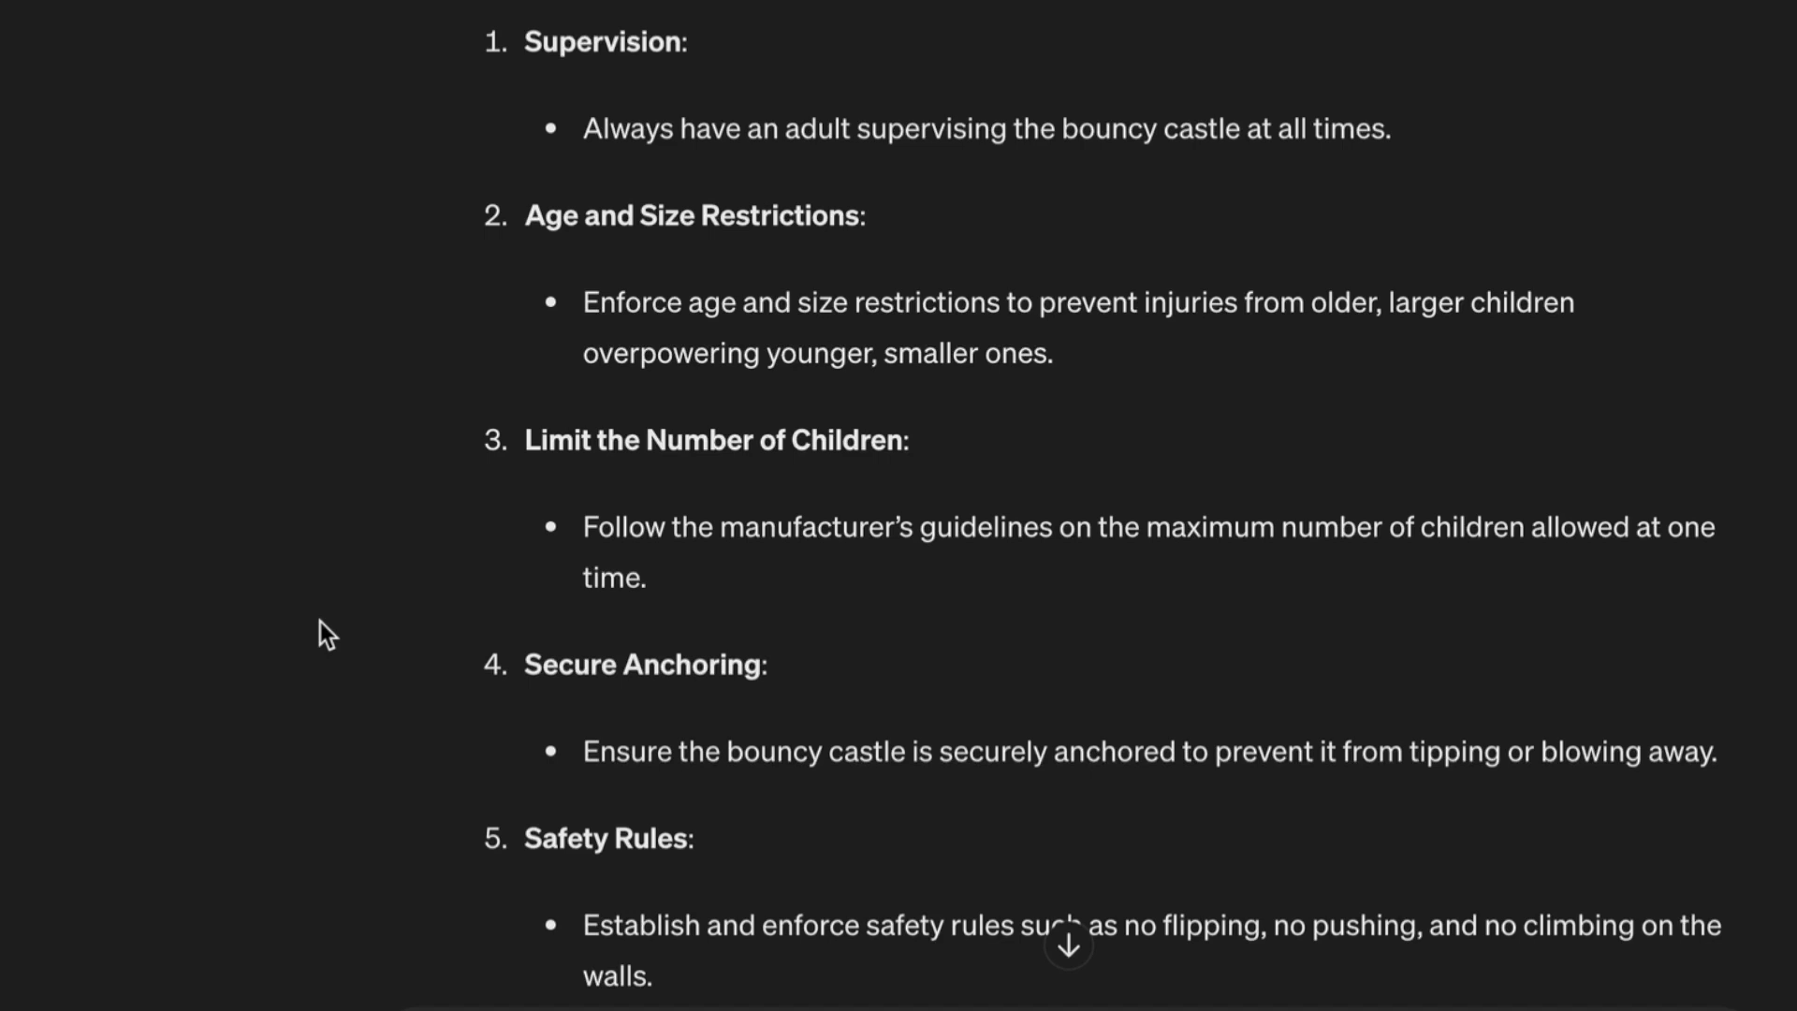
scroll(321, 623, down, 2)
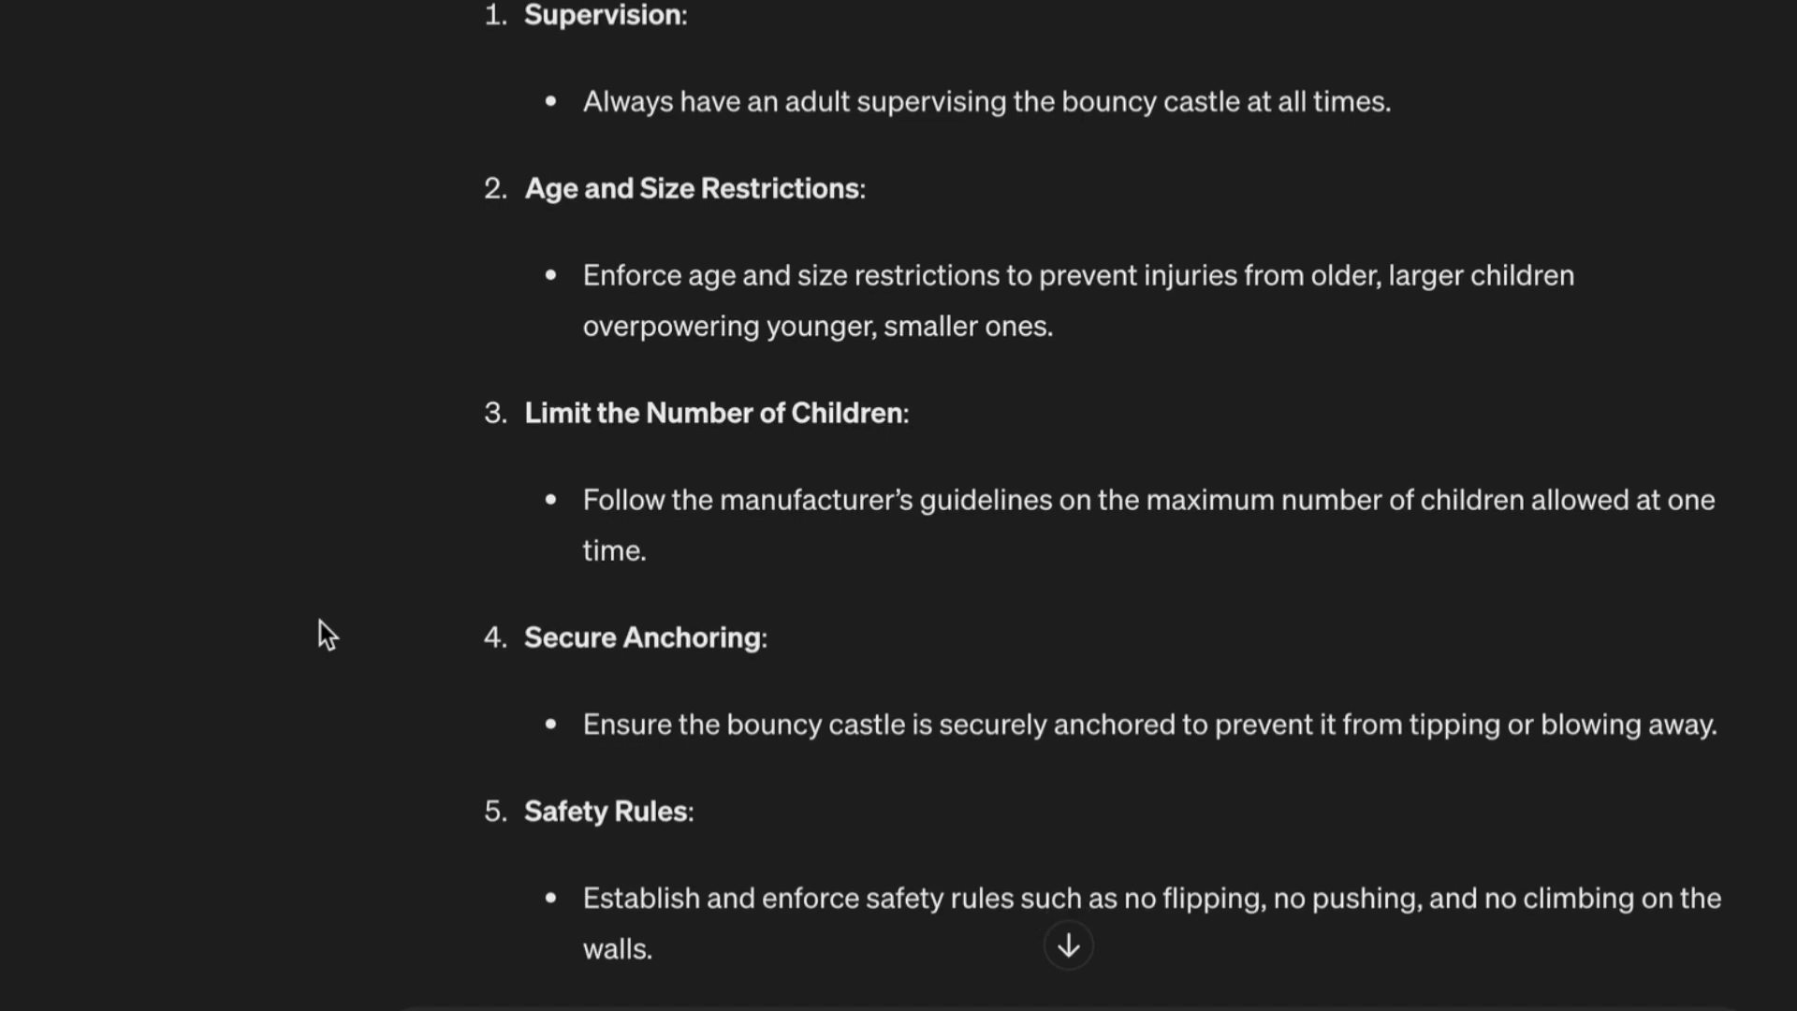
scroll(320, 622, down, 5)
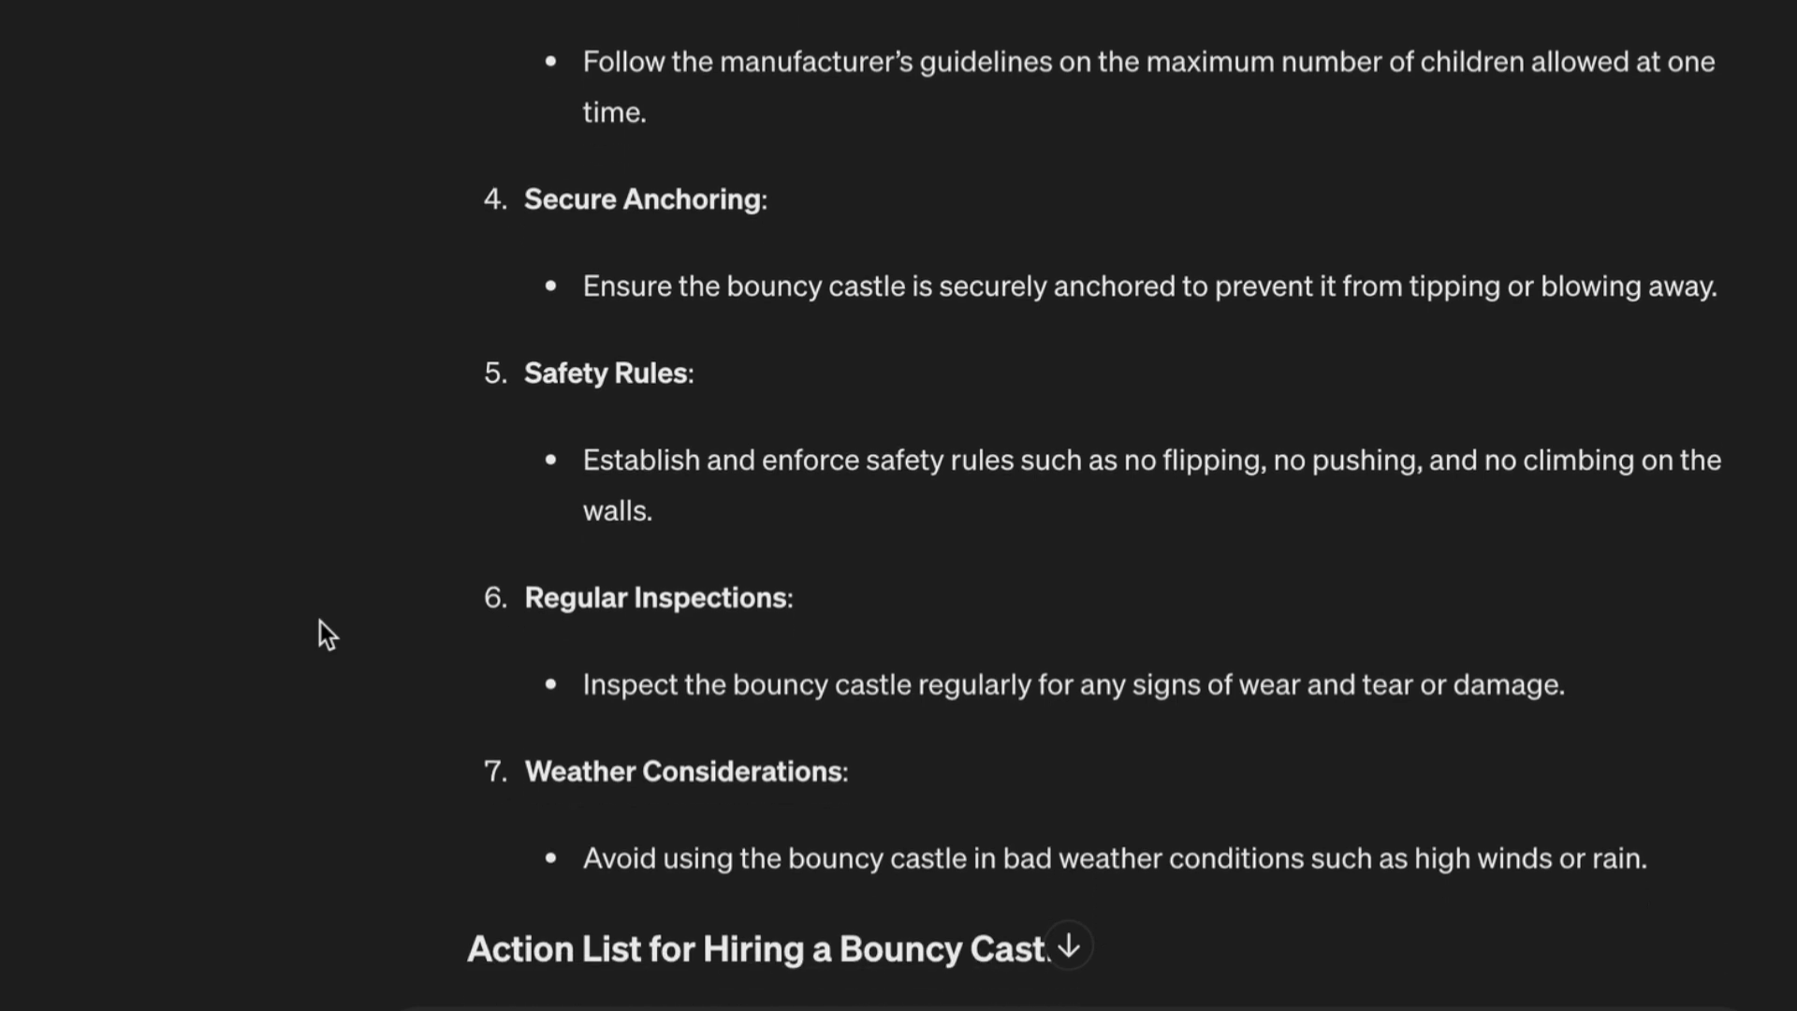
scroll(320, 623, down, 2)
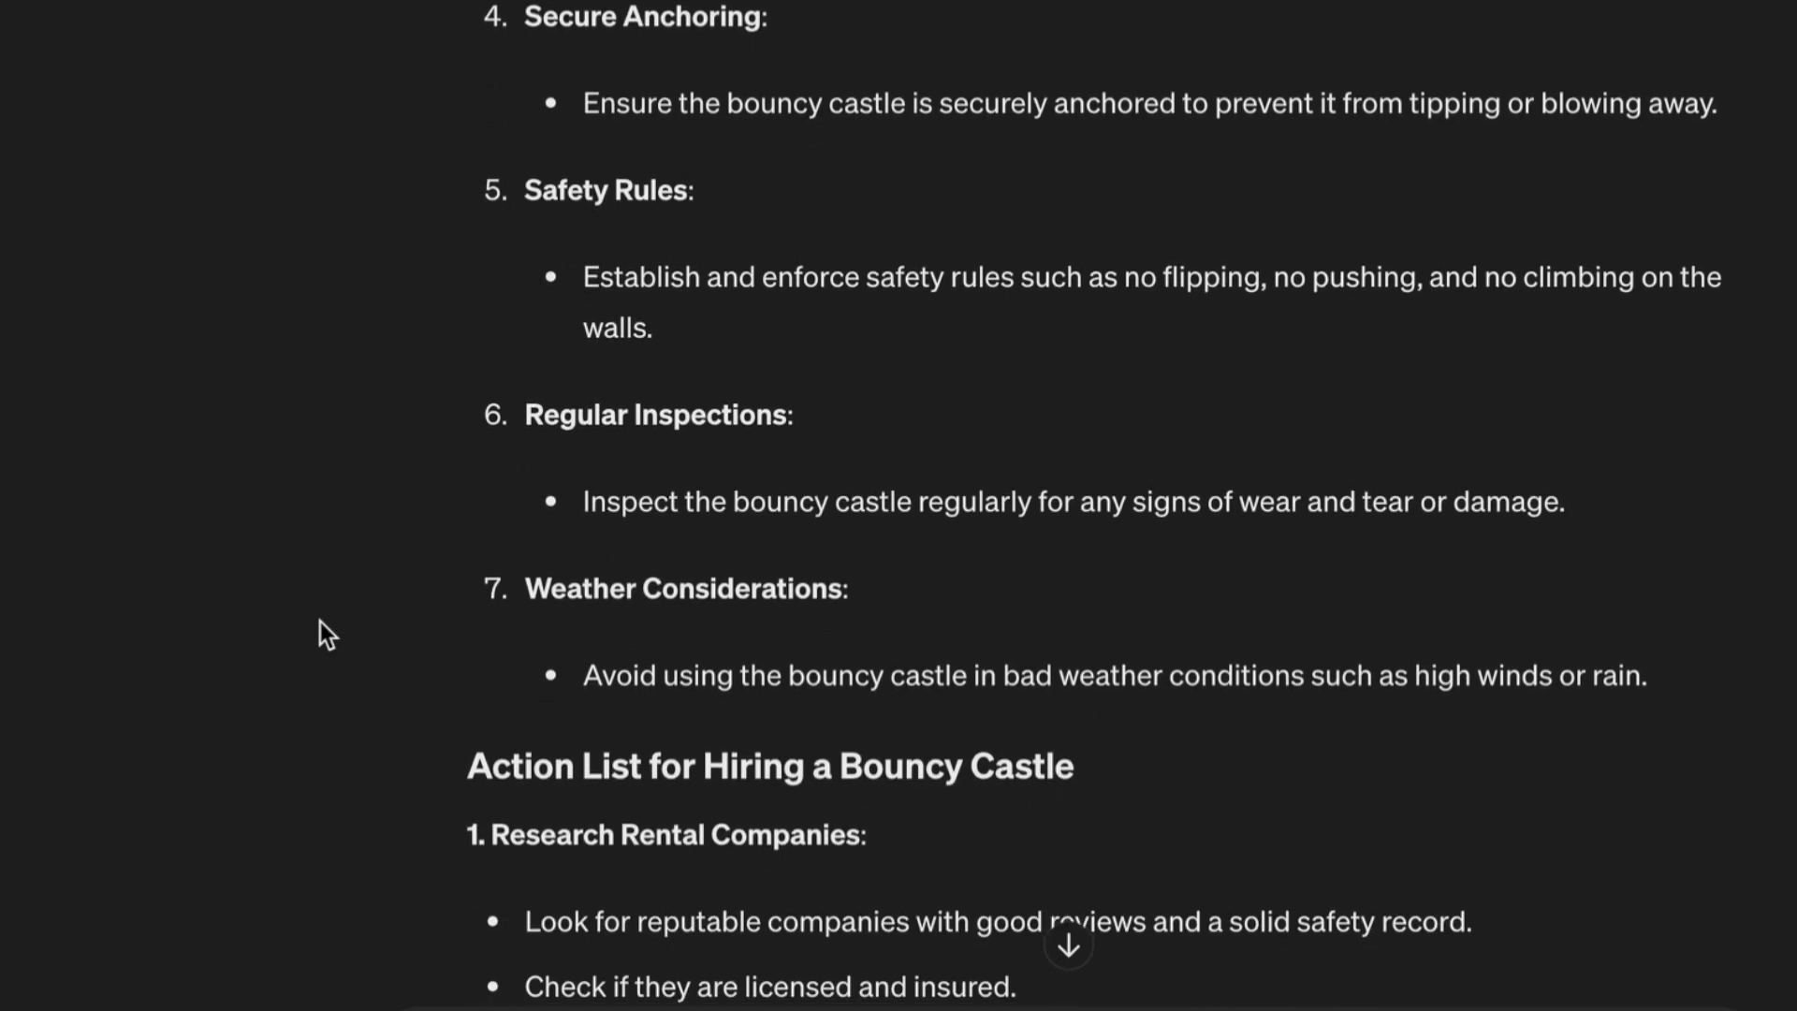
scroll(321, 623, down, 2)
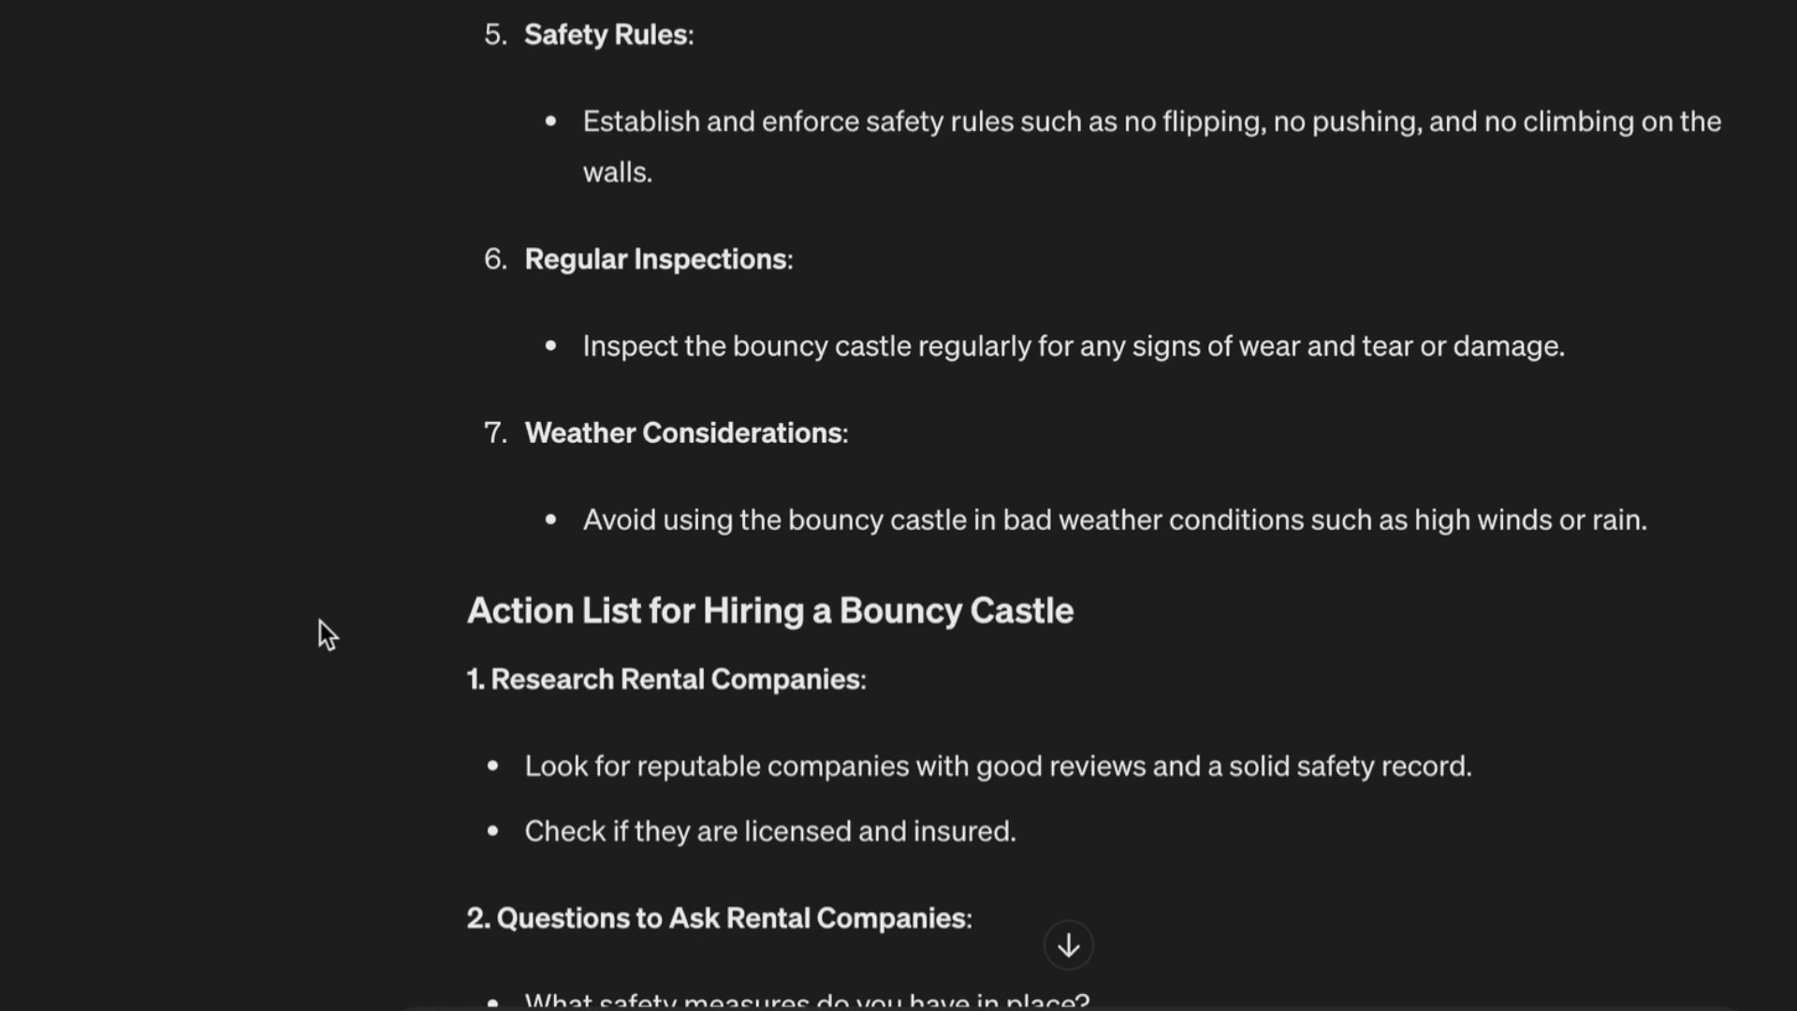
scroll(320, 622, down, 2)
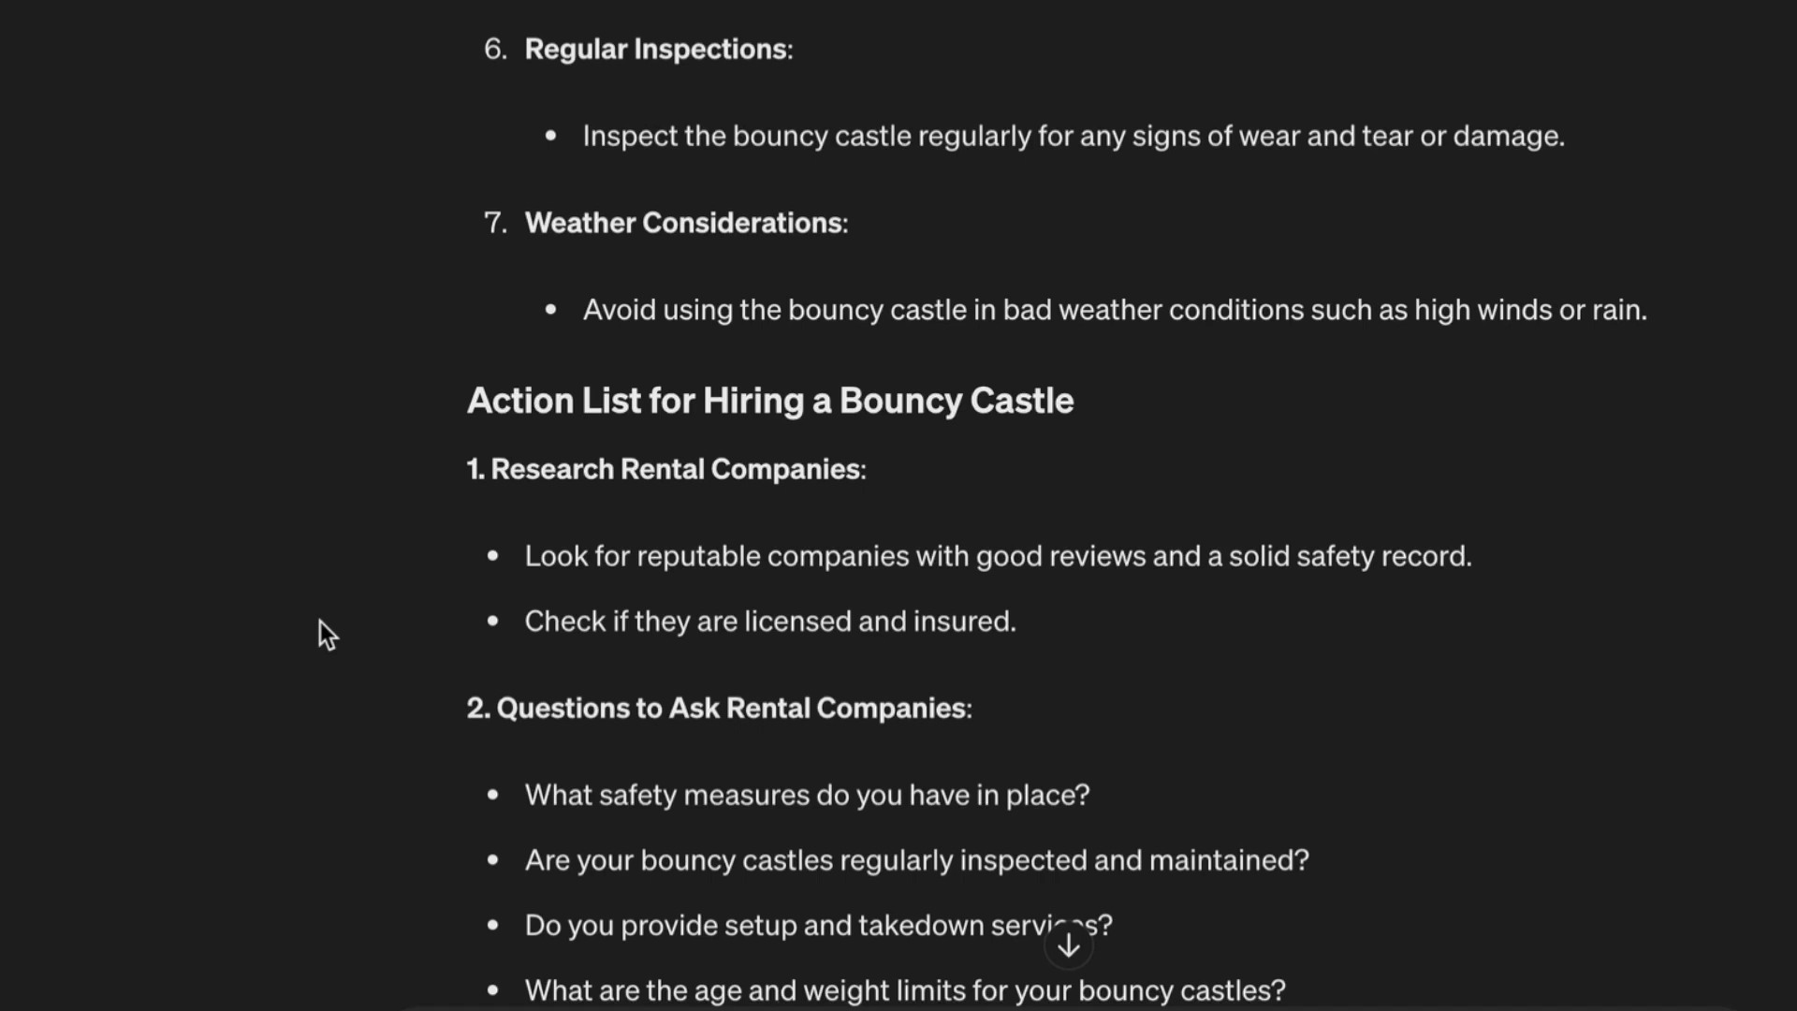
scroll(320, 622, down, 2)
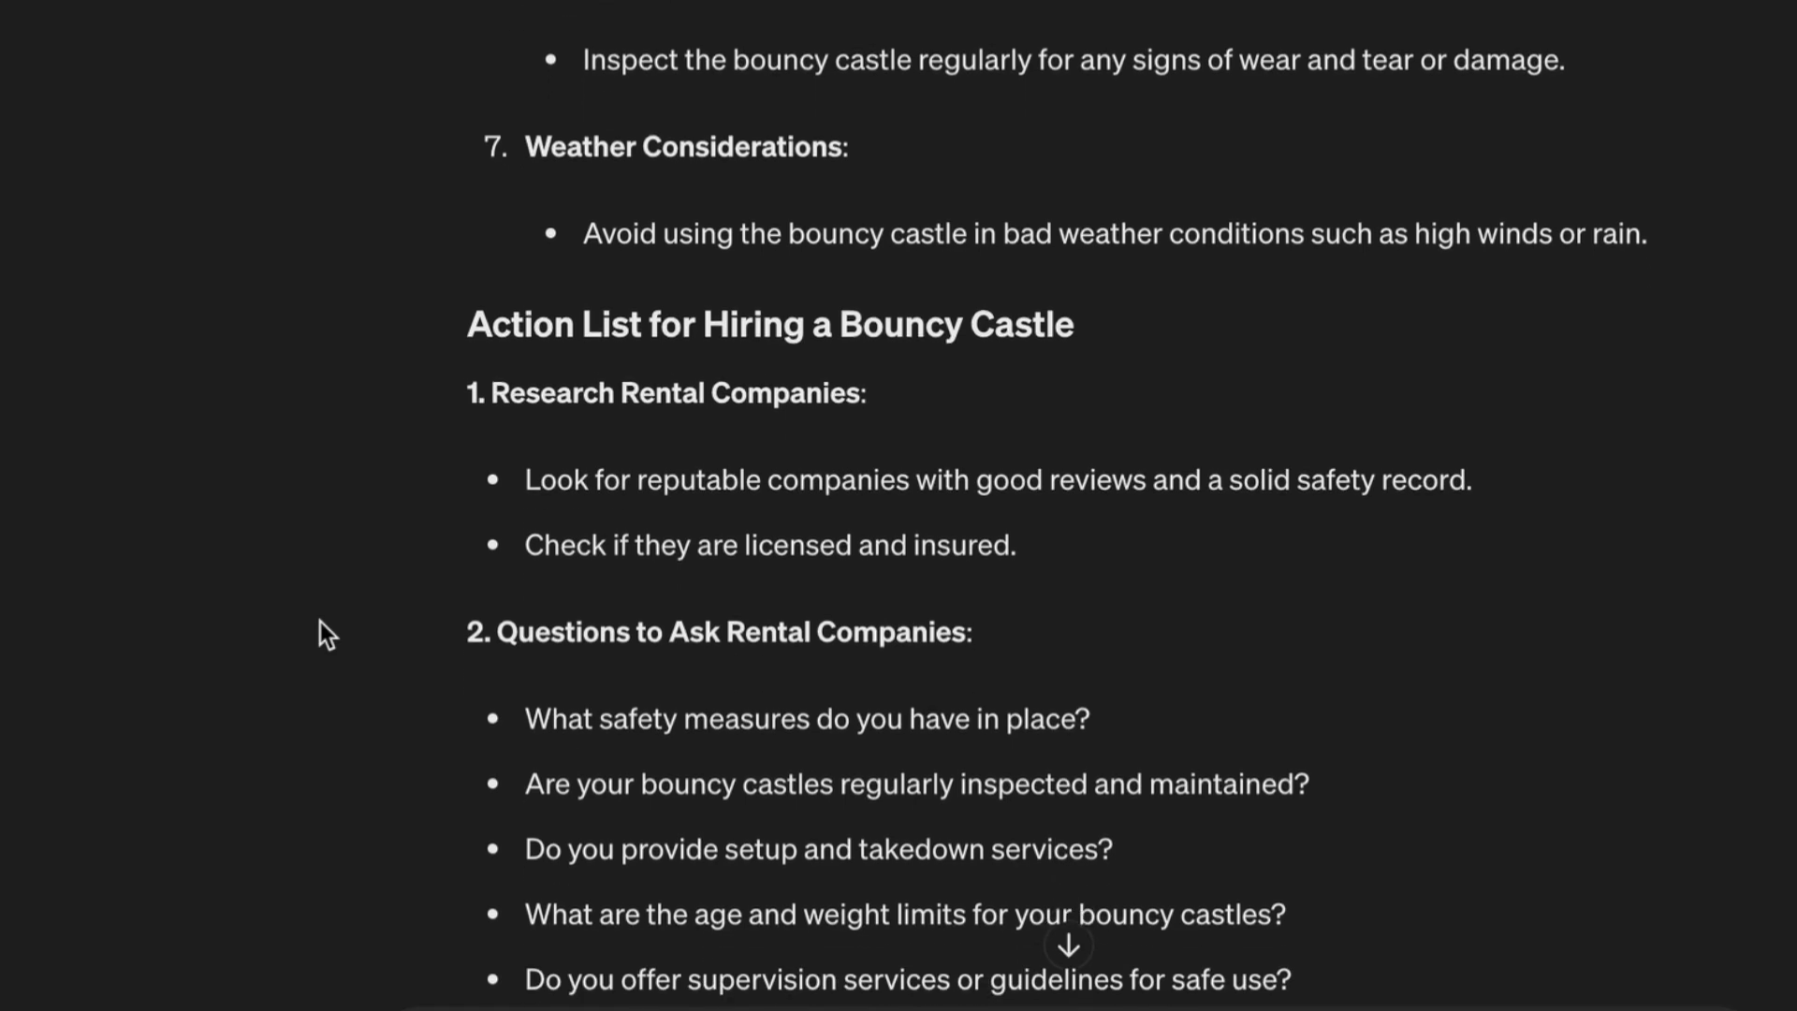
scroll(322, 621, down, 1)
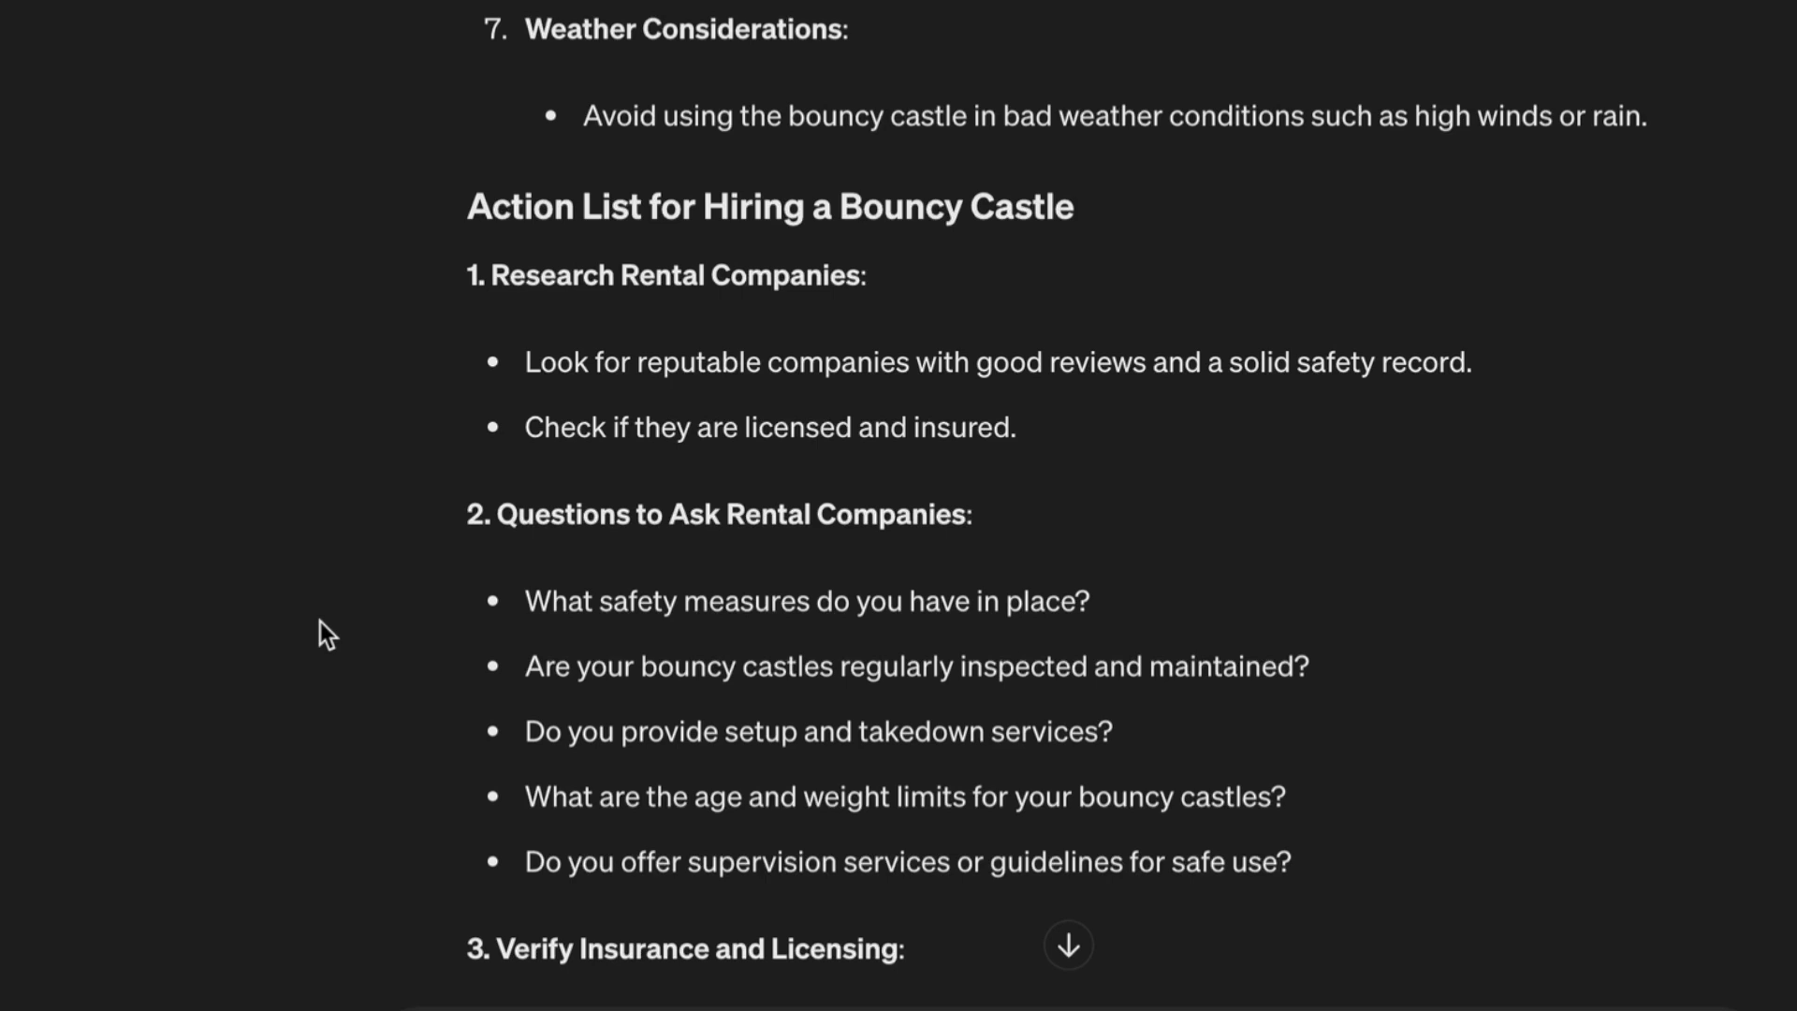
scroll(320, 622, down, 1)
scroll(321, 623, down, 1)
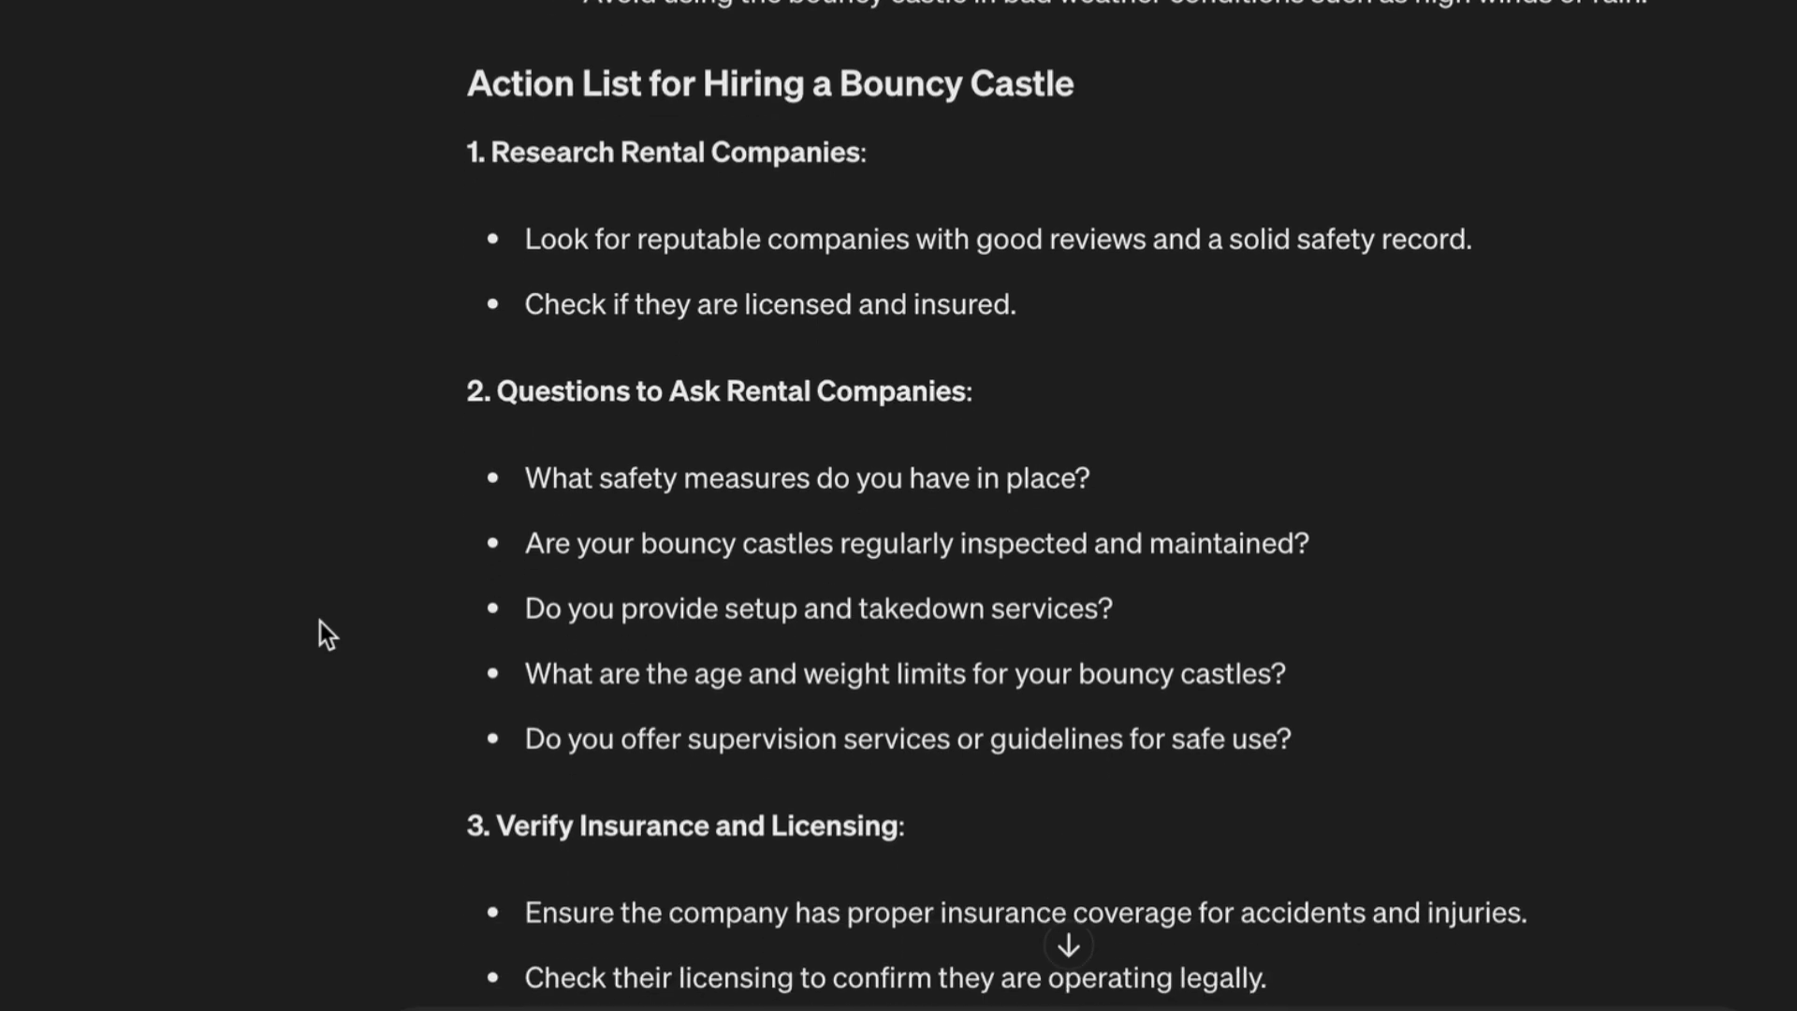
scroll(320, 623, down, 1)
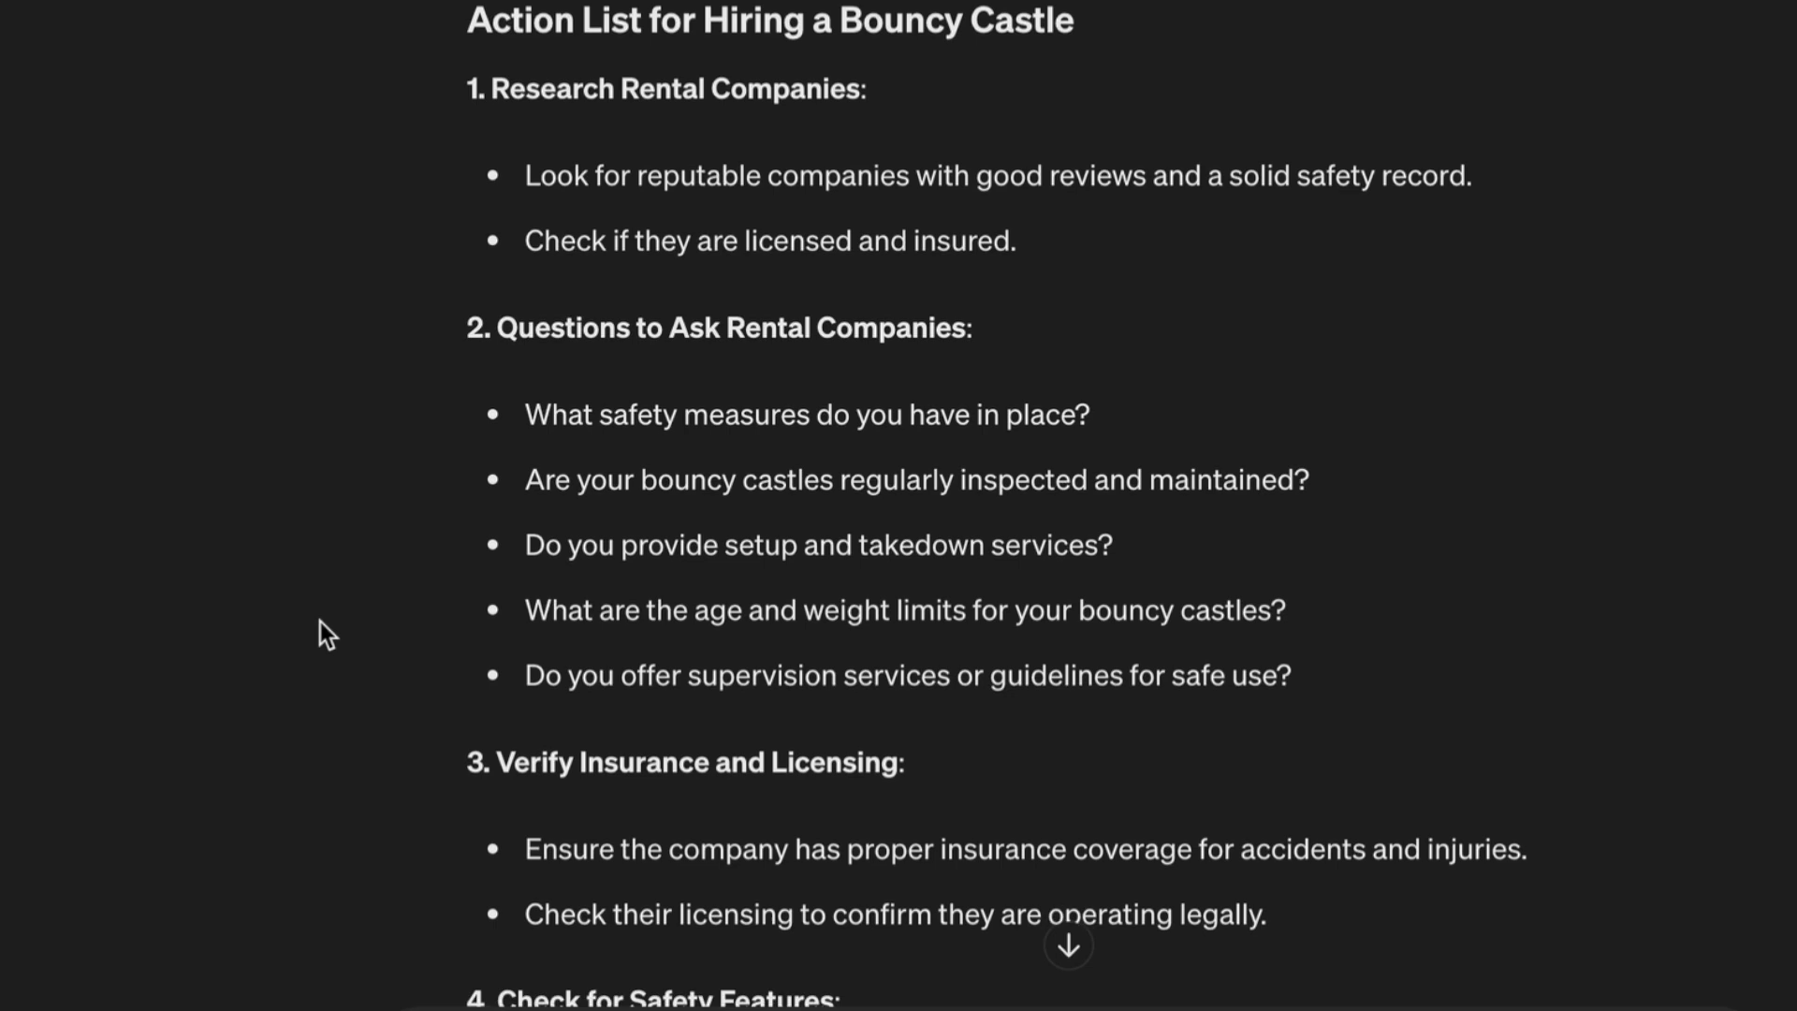
scroll(319, 621, down, 2)
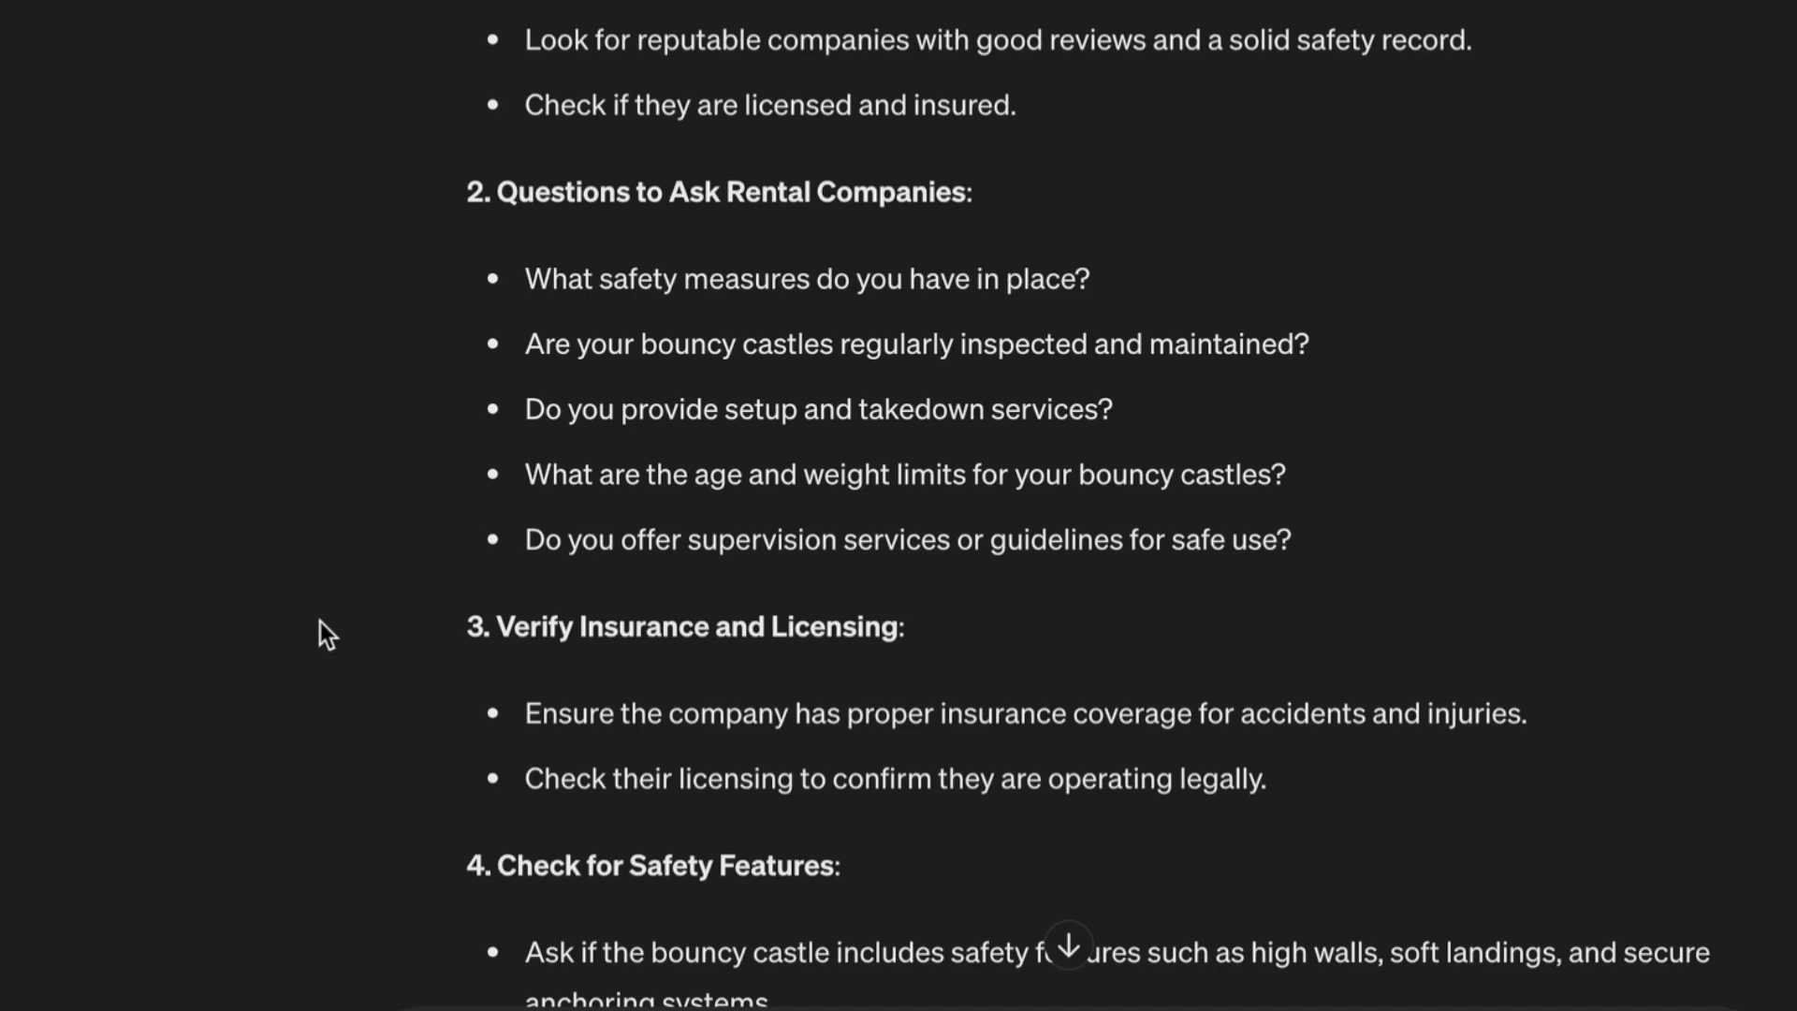
scroll(321, 622, down, 1)
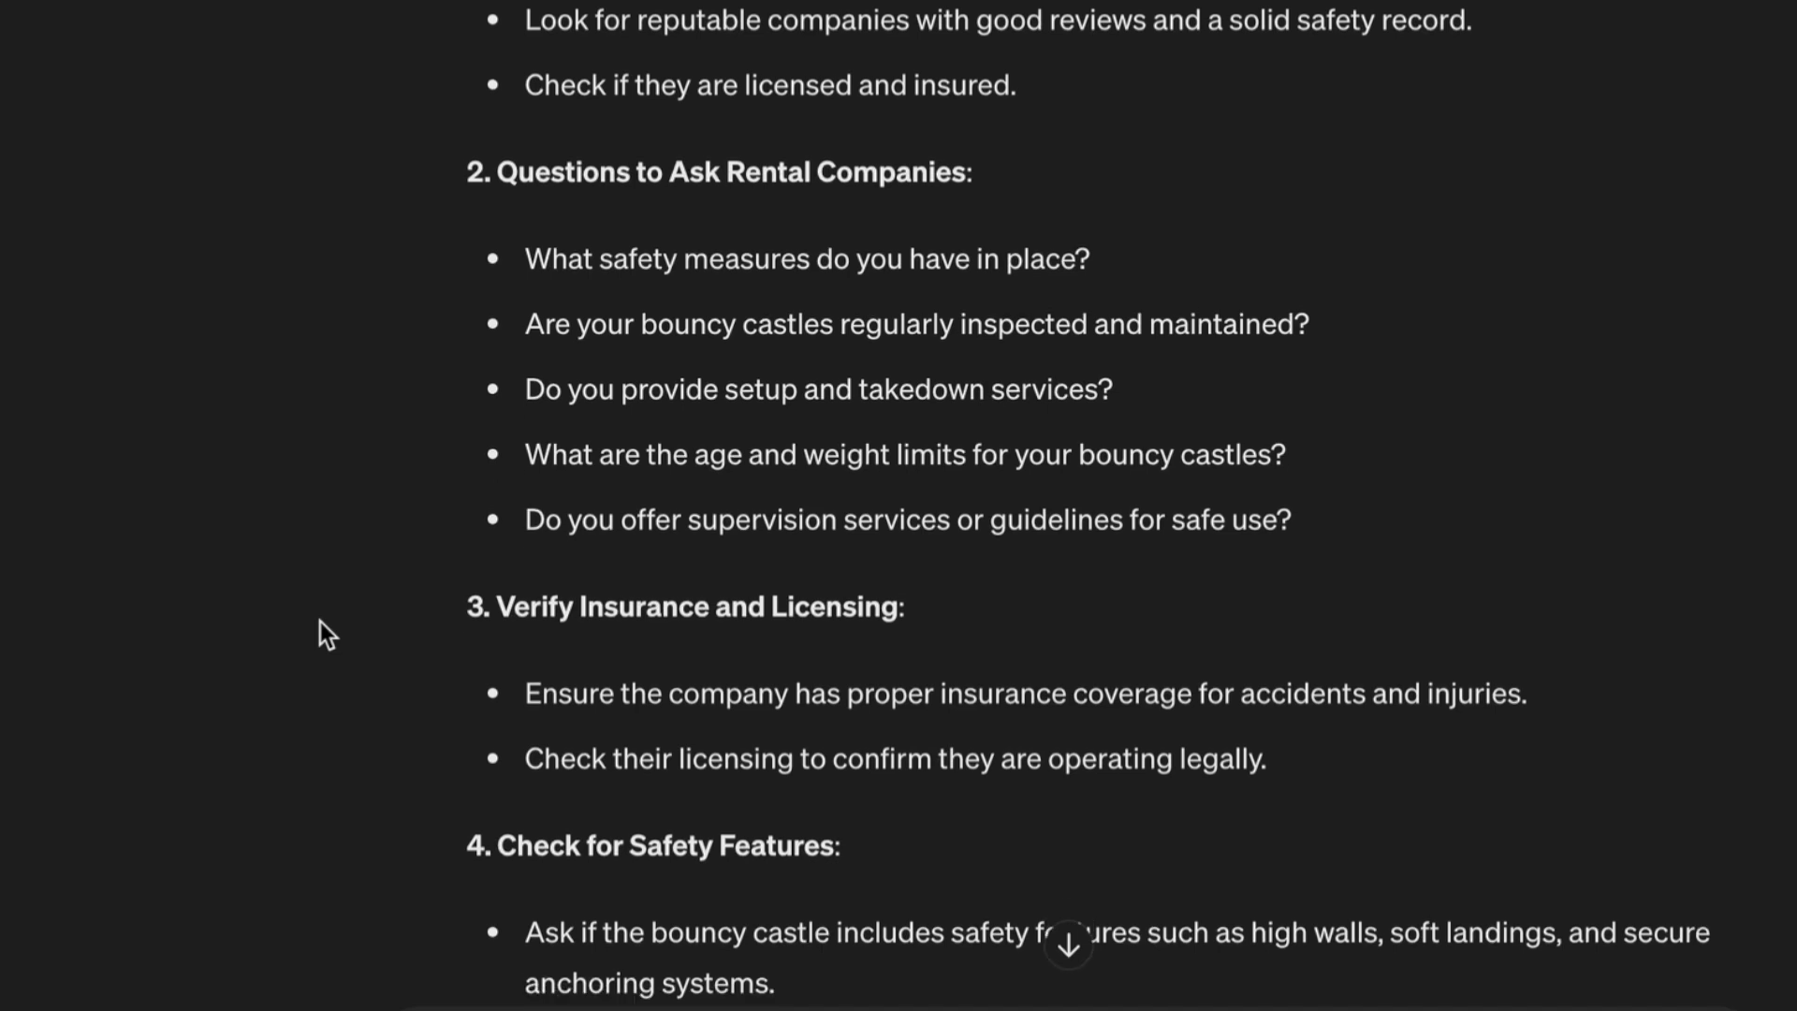
scroll(320, 622, down, 2)
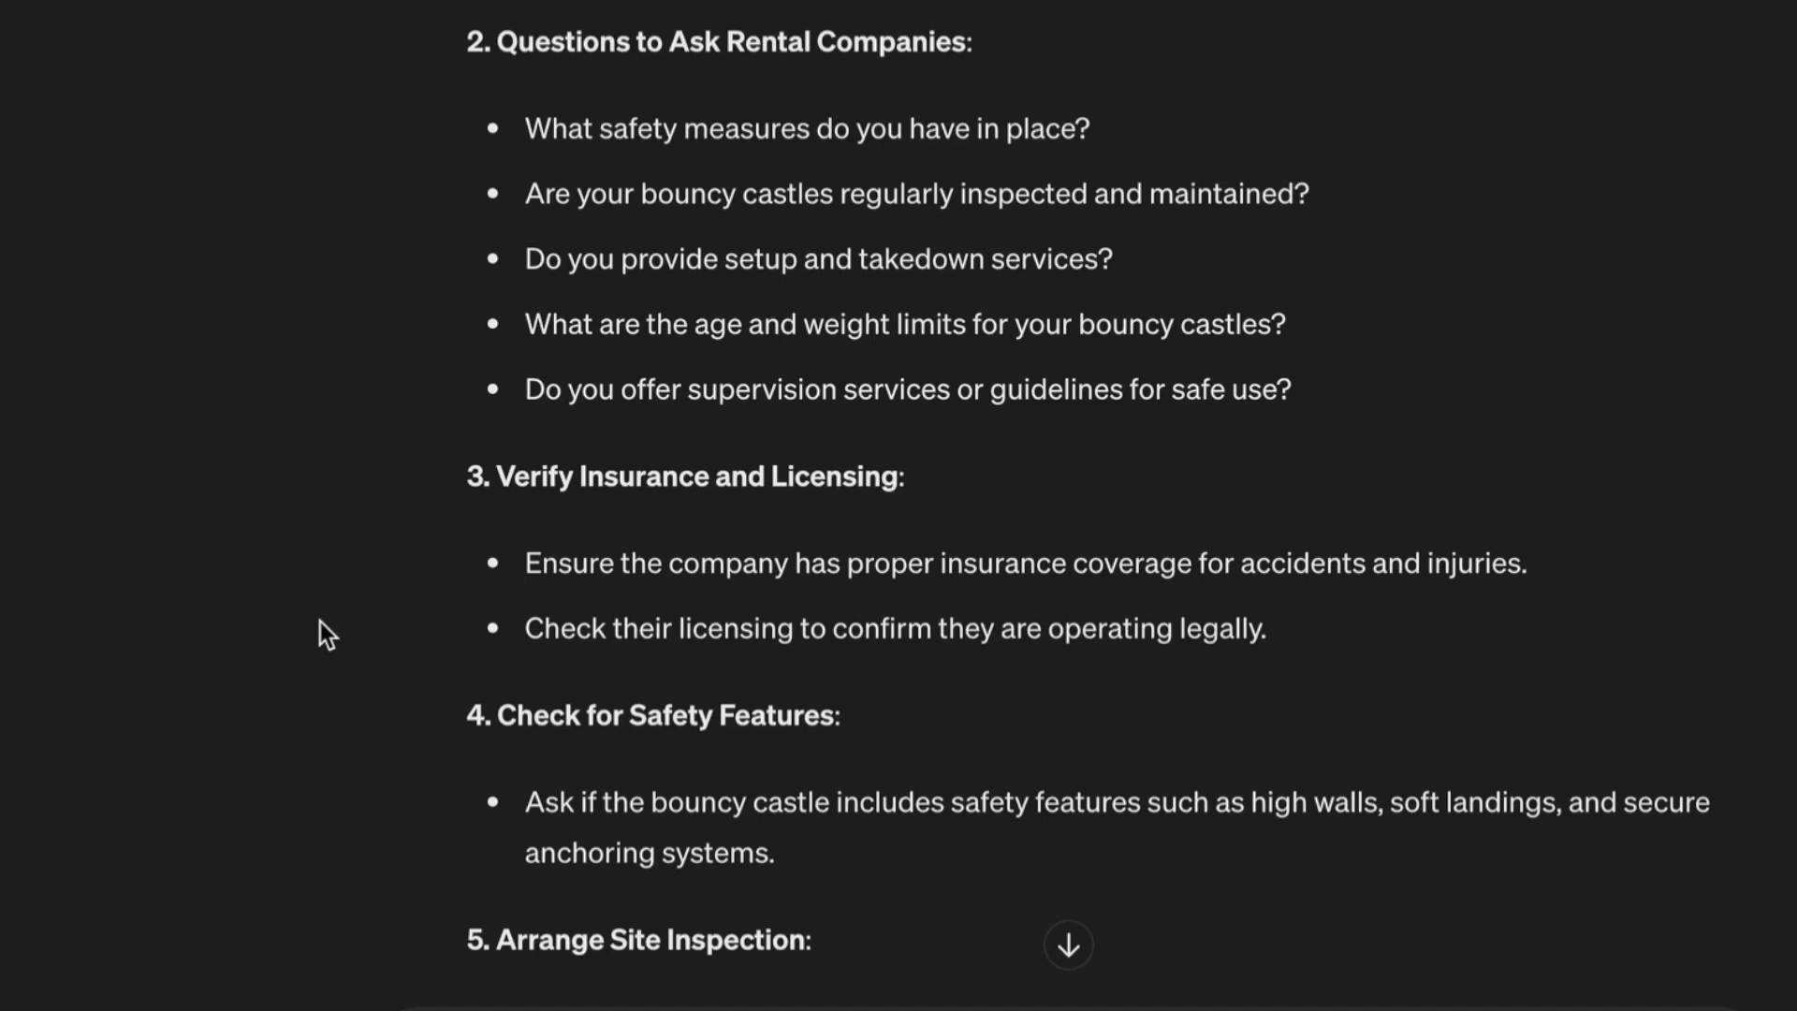
scroll(321, 622, down, 2)
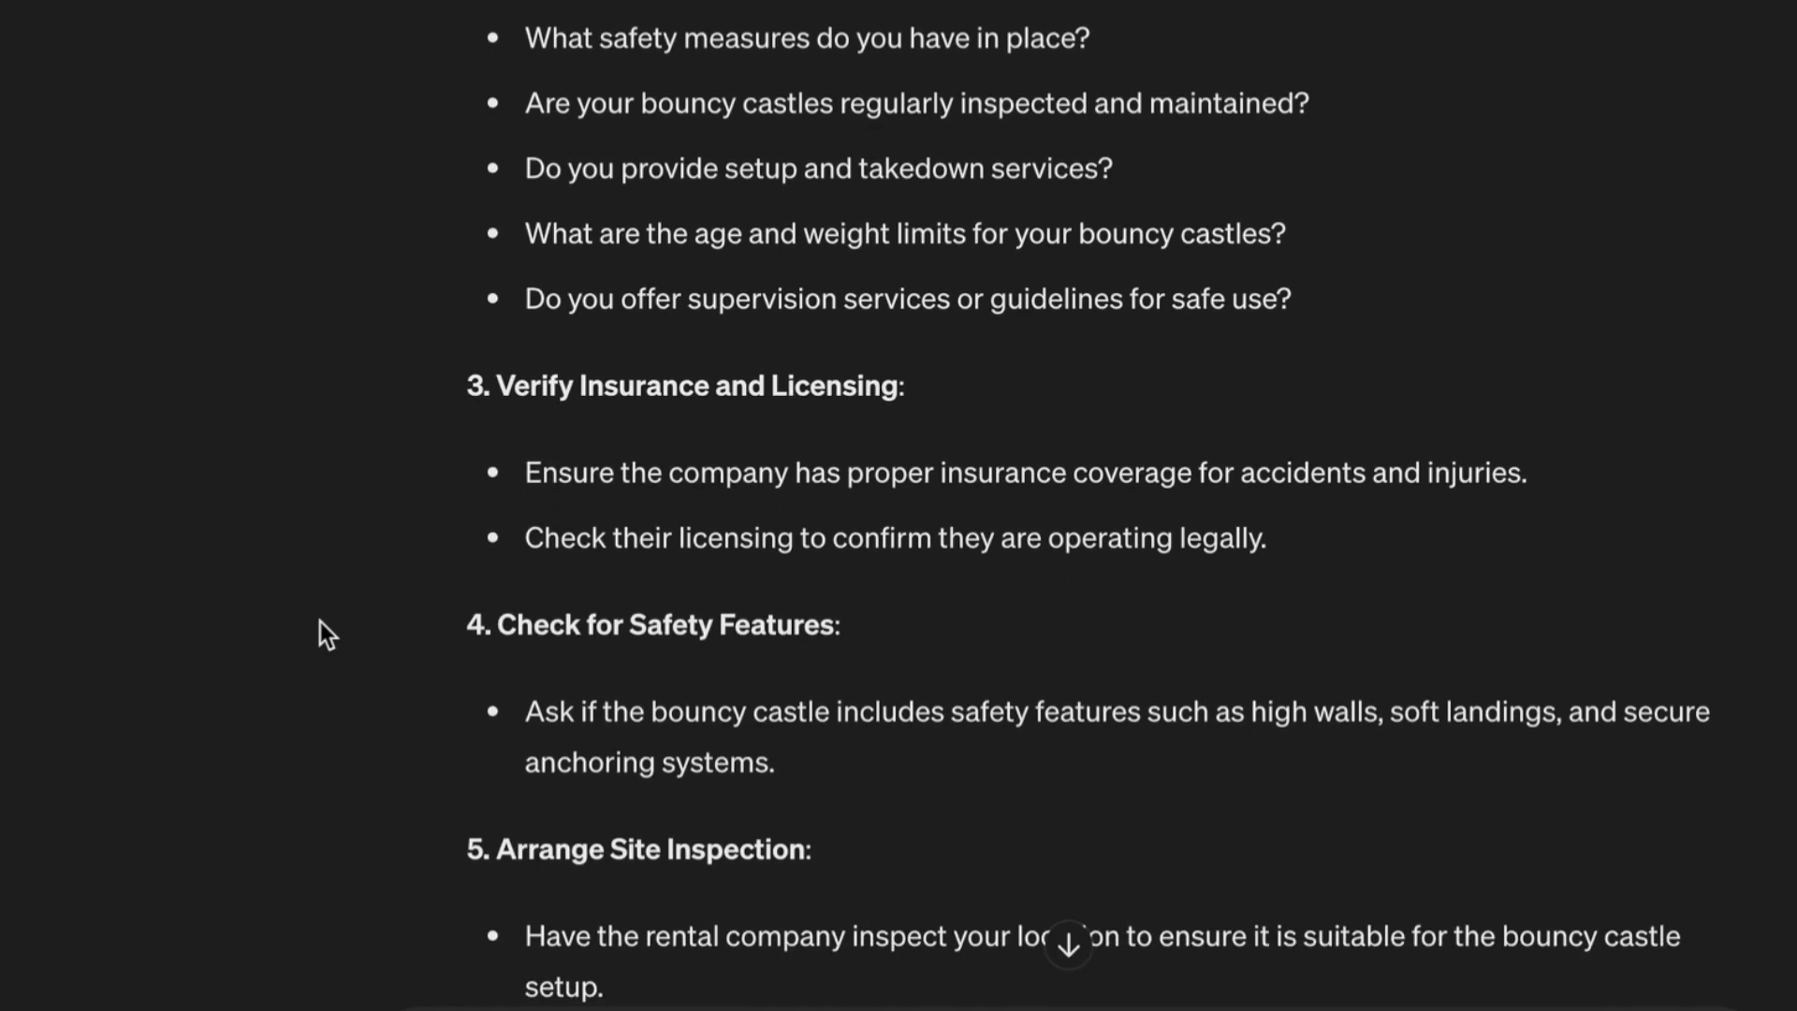
scroll(320, 623, down, 2)
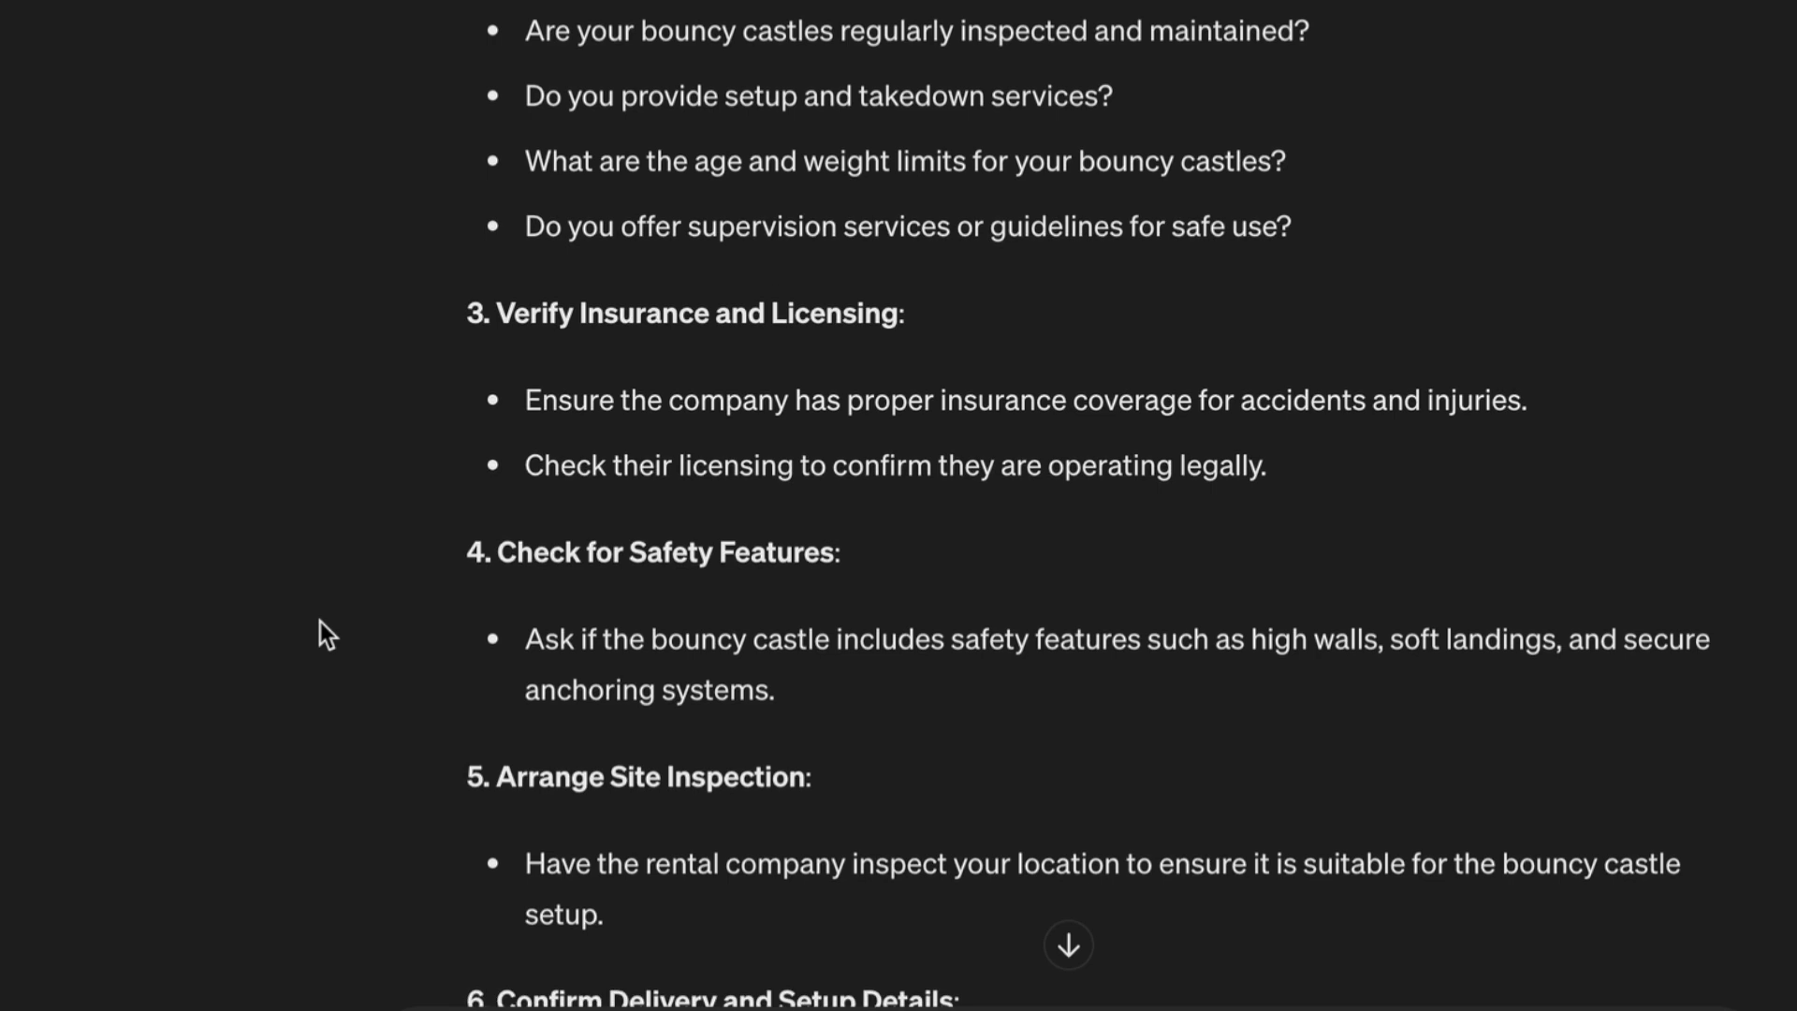
scroll(320, 622, down, 2)
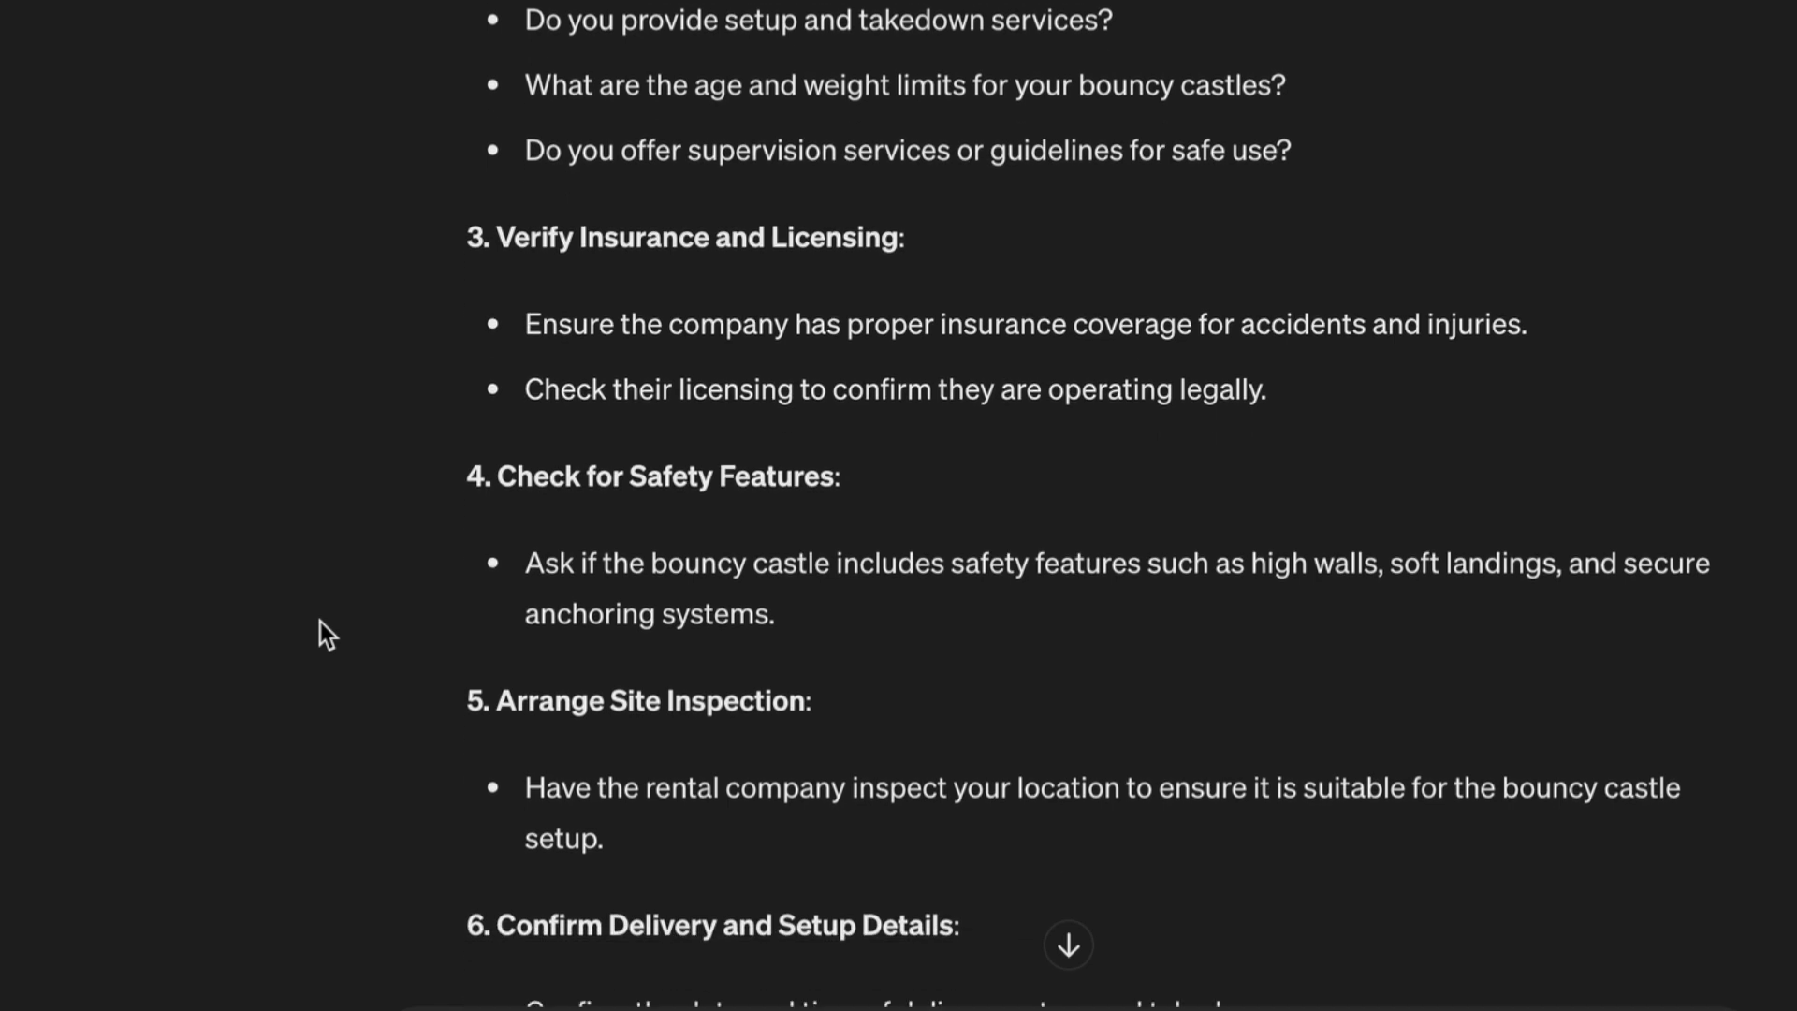
scroll(320, 622, down, 2)
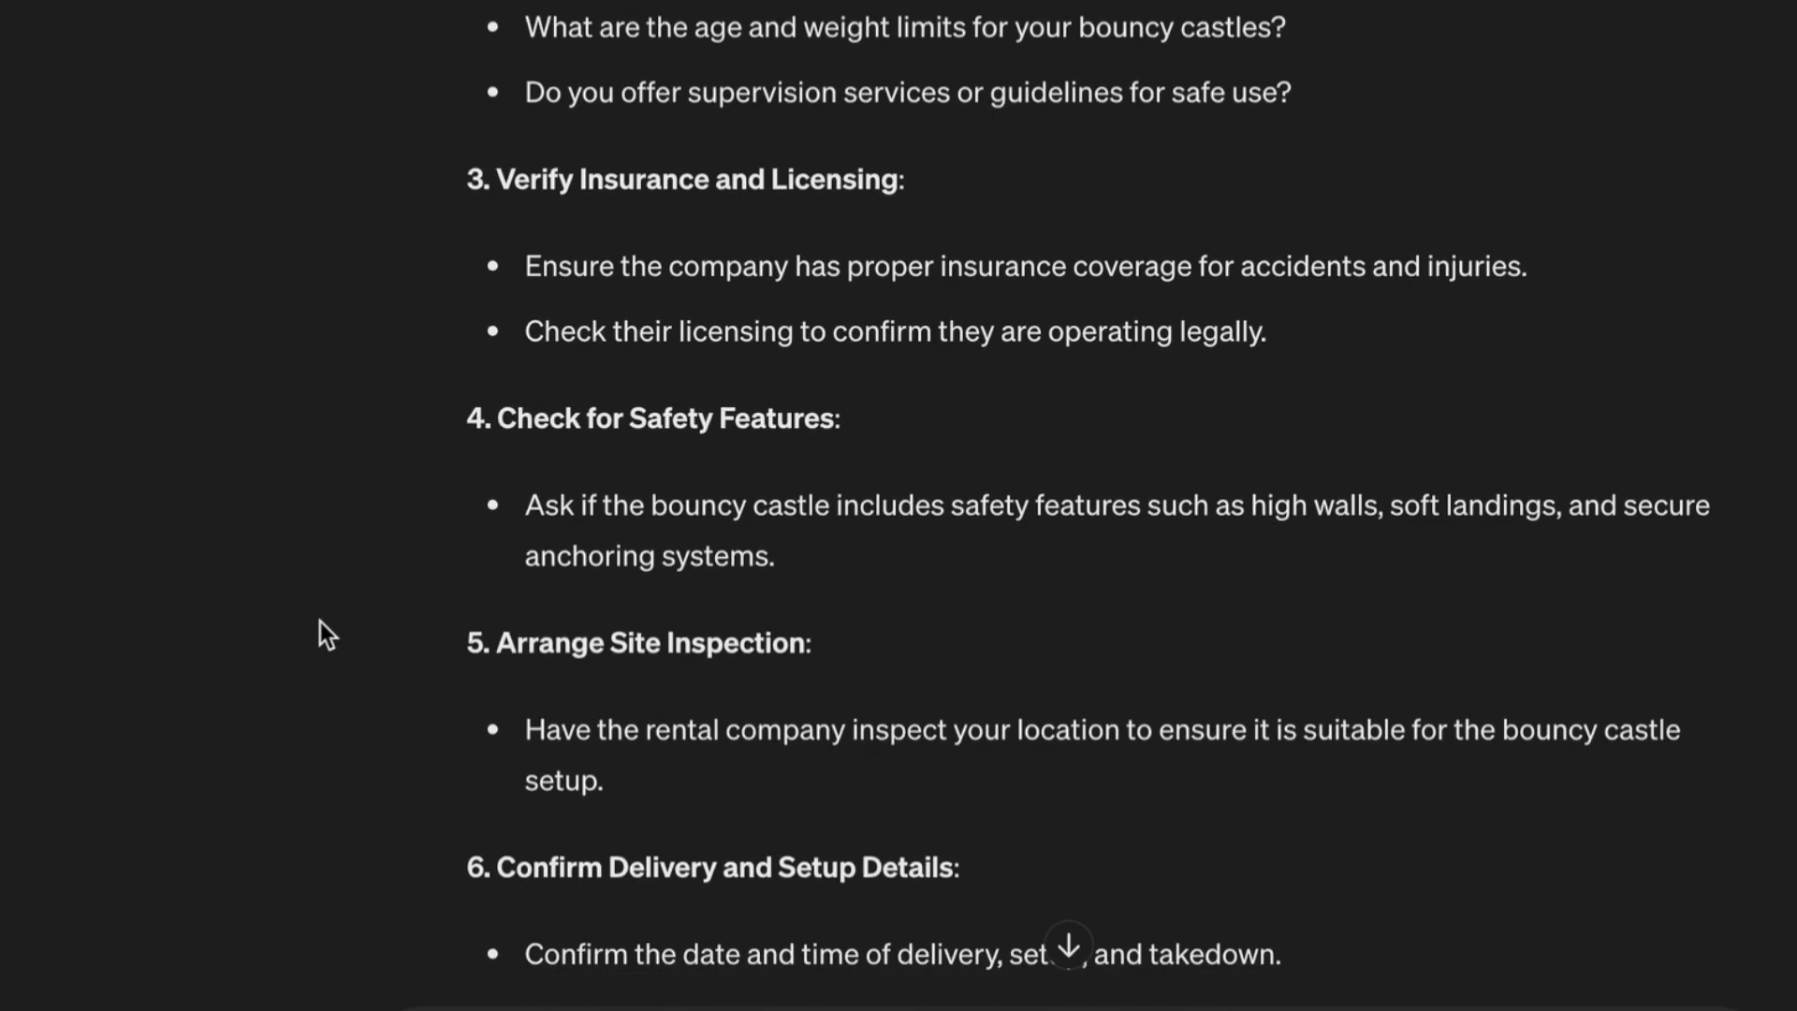
scroll(320, 623, down, 2)
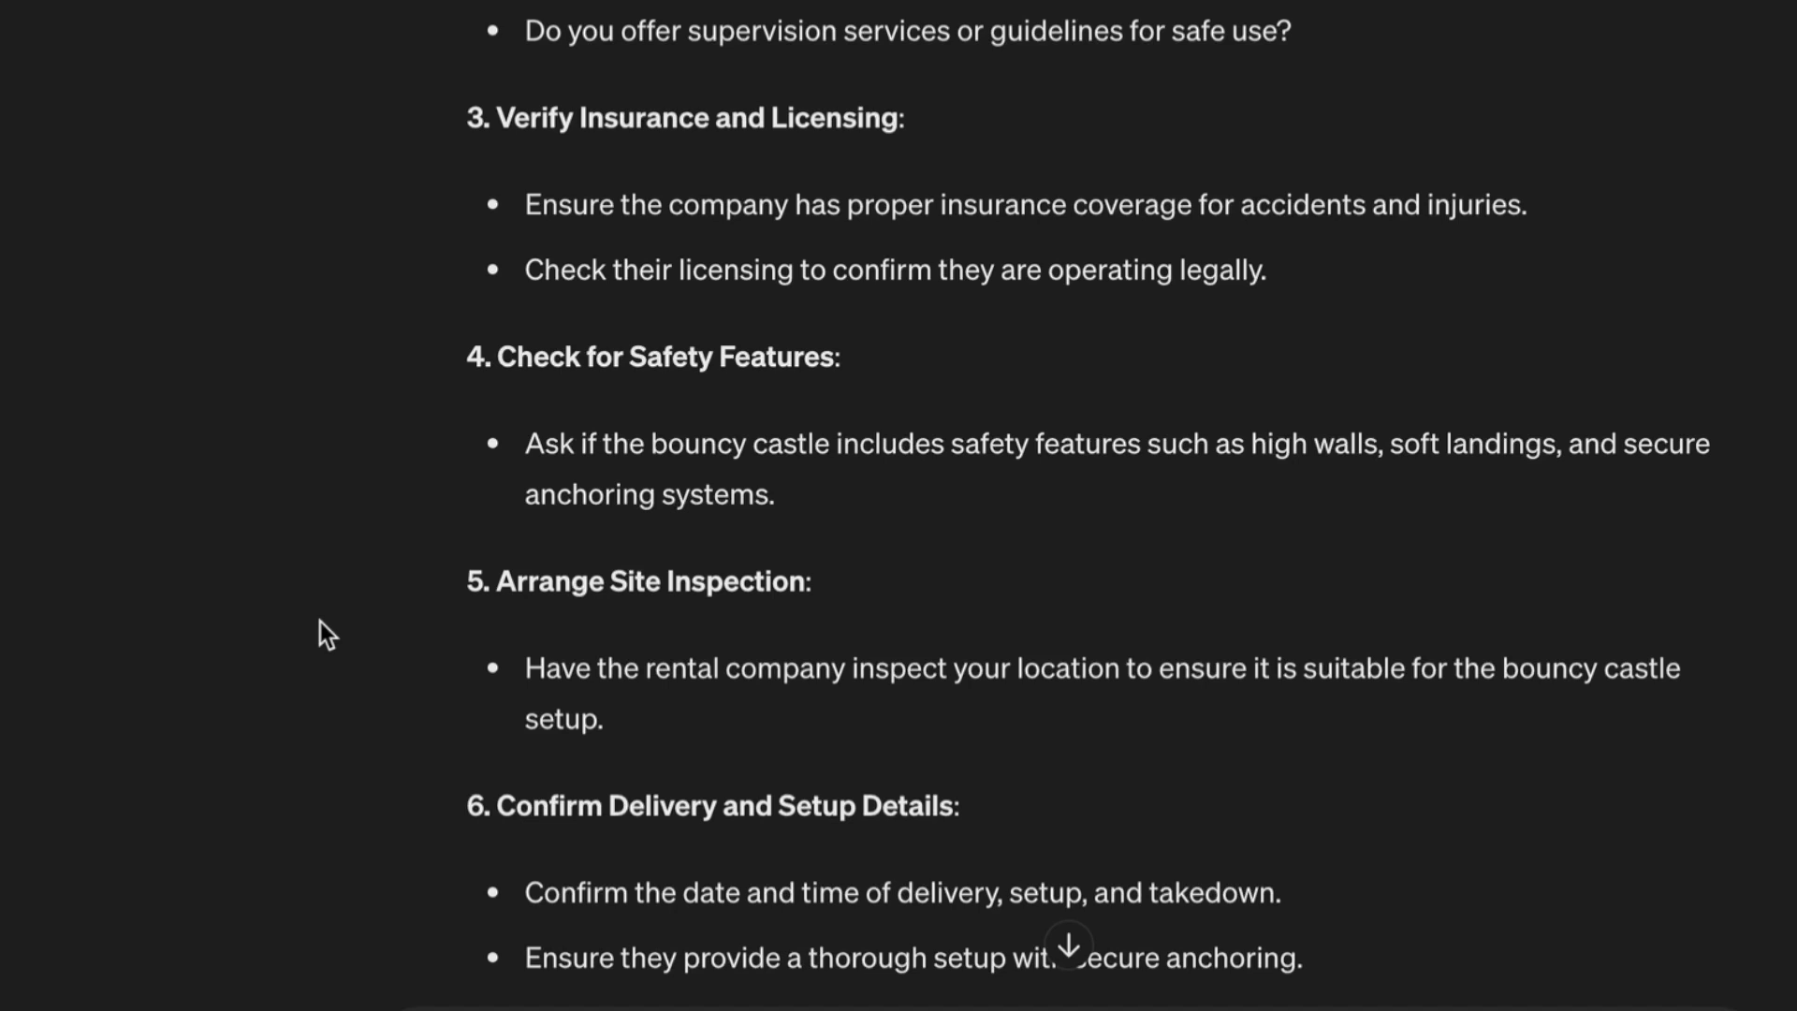
scroll(321, 622, down, 2)
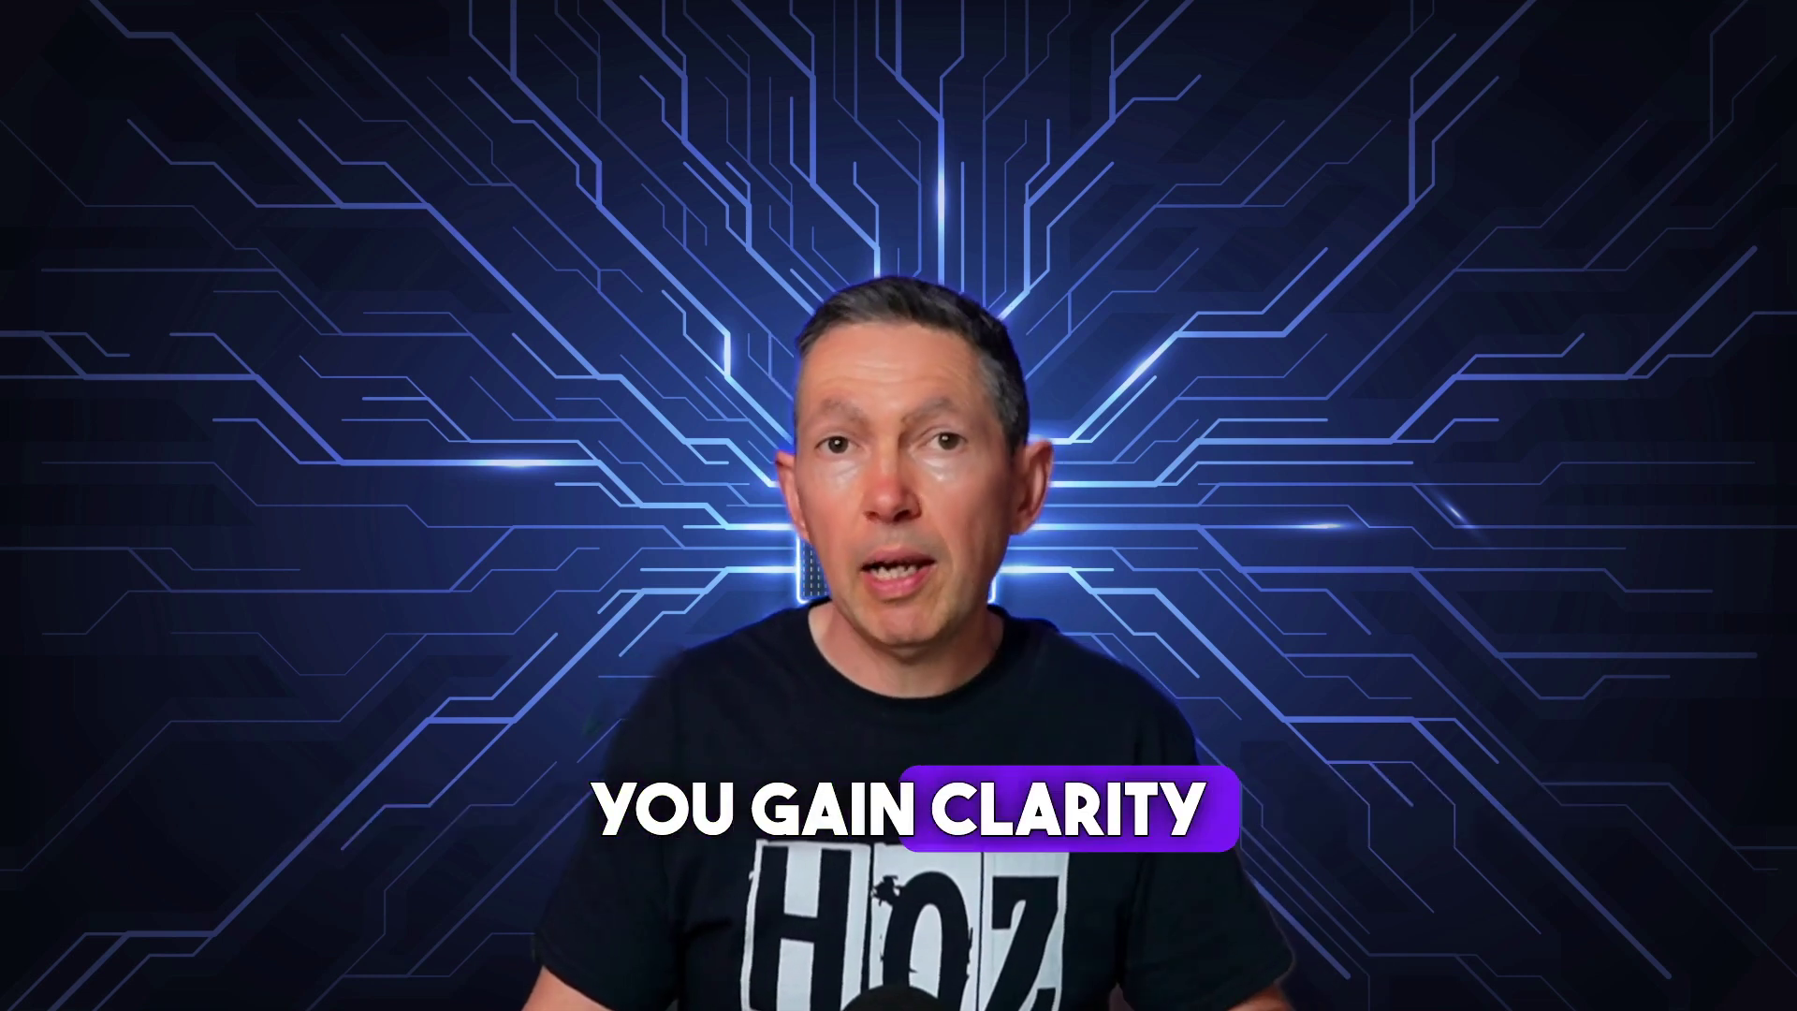
drag(951, 184, 732, 149)
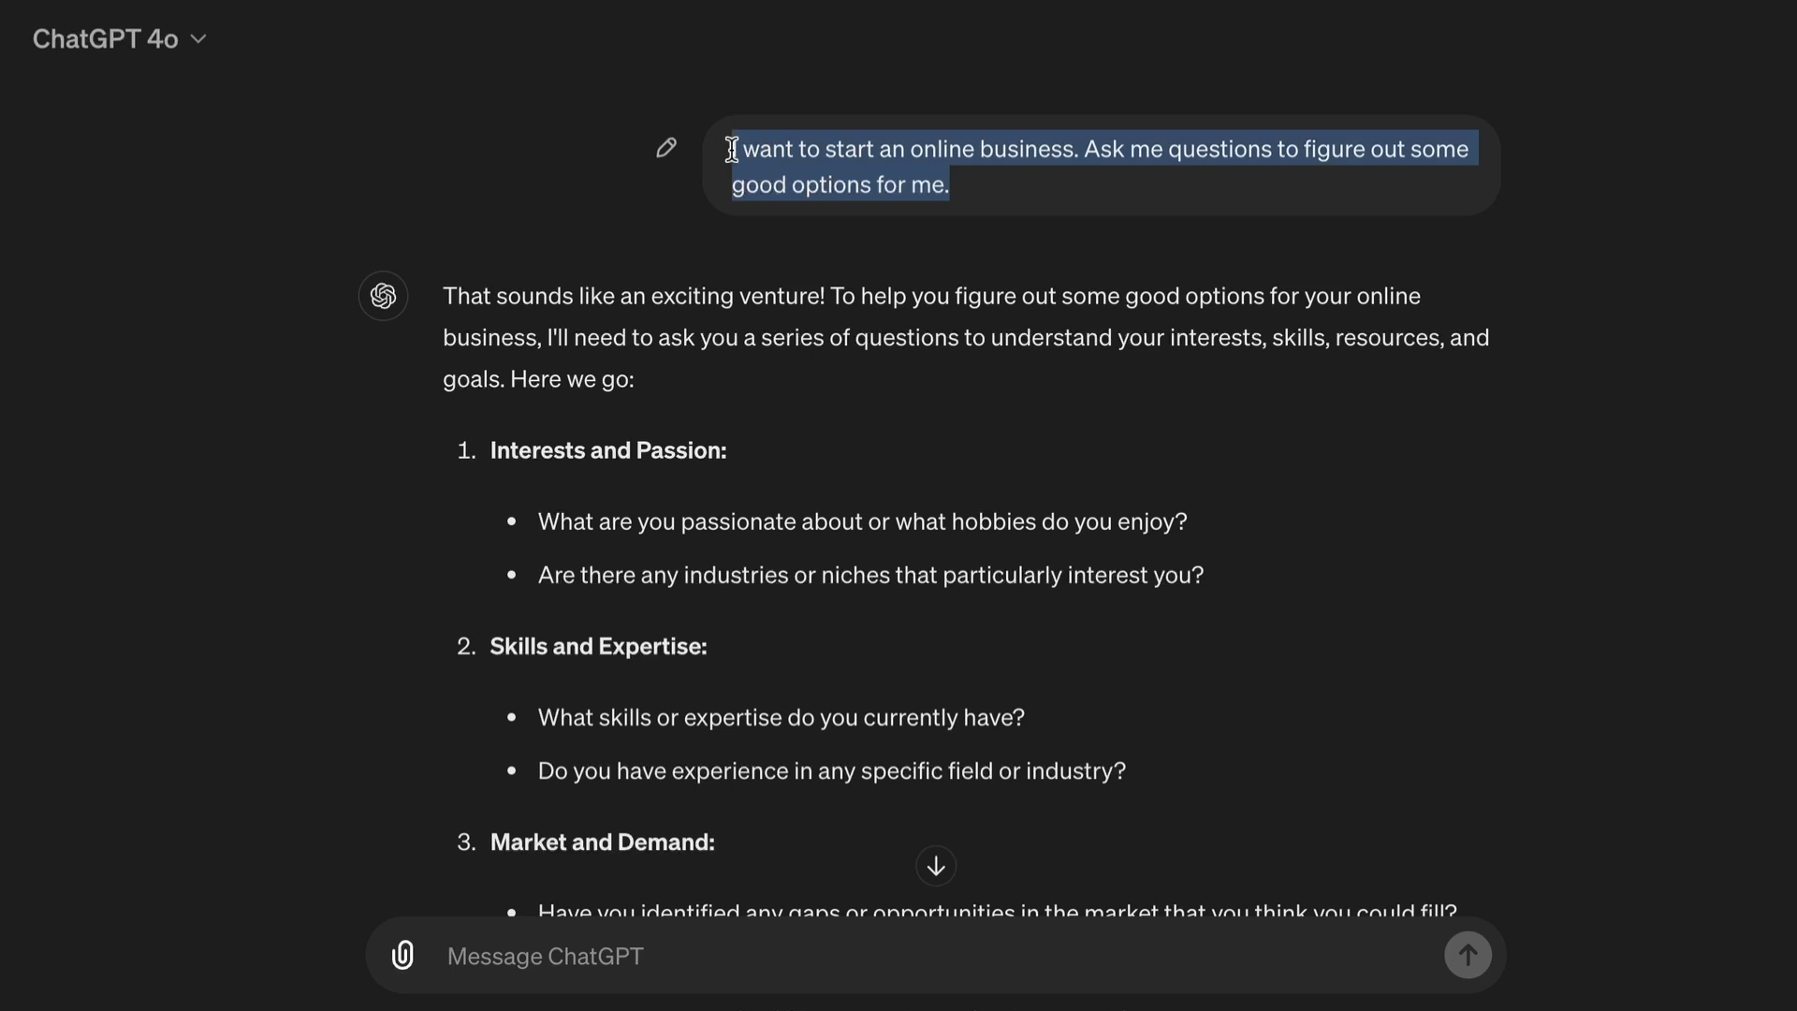
- Deselect the online-business prompt and read the questions on interests, skills, market, audience and budget
click(1046, 208)
scroll(1047, 207, down, 15)
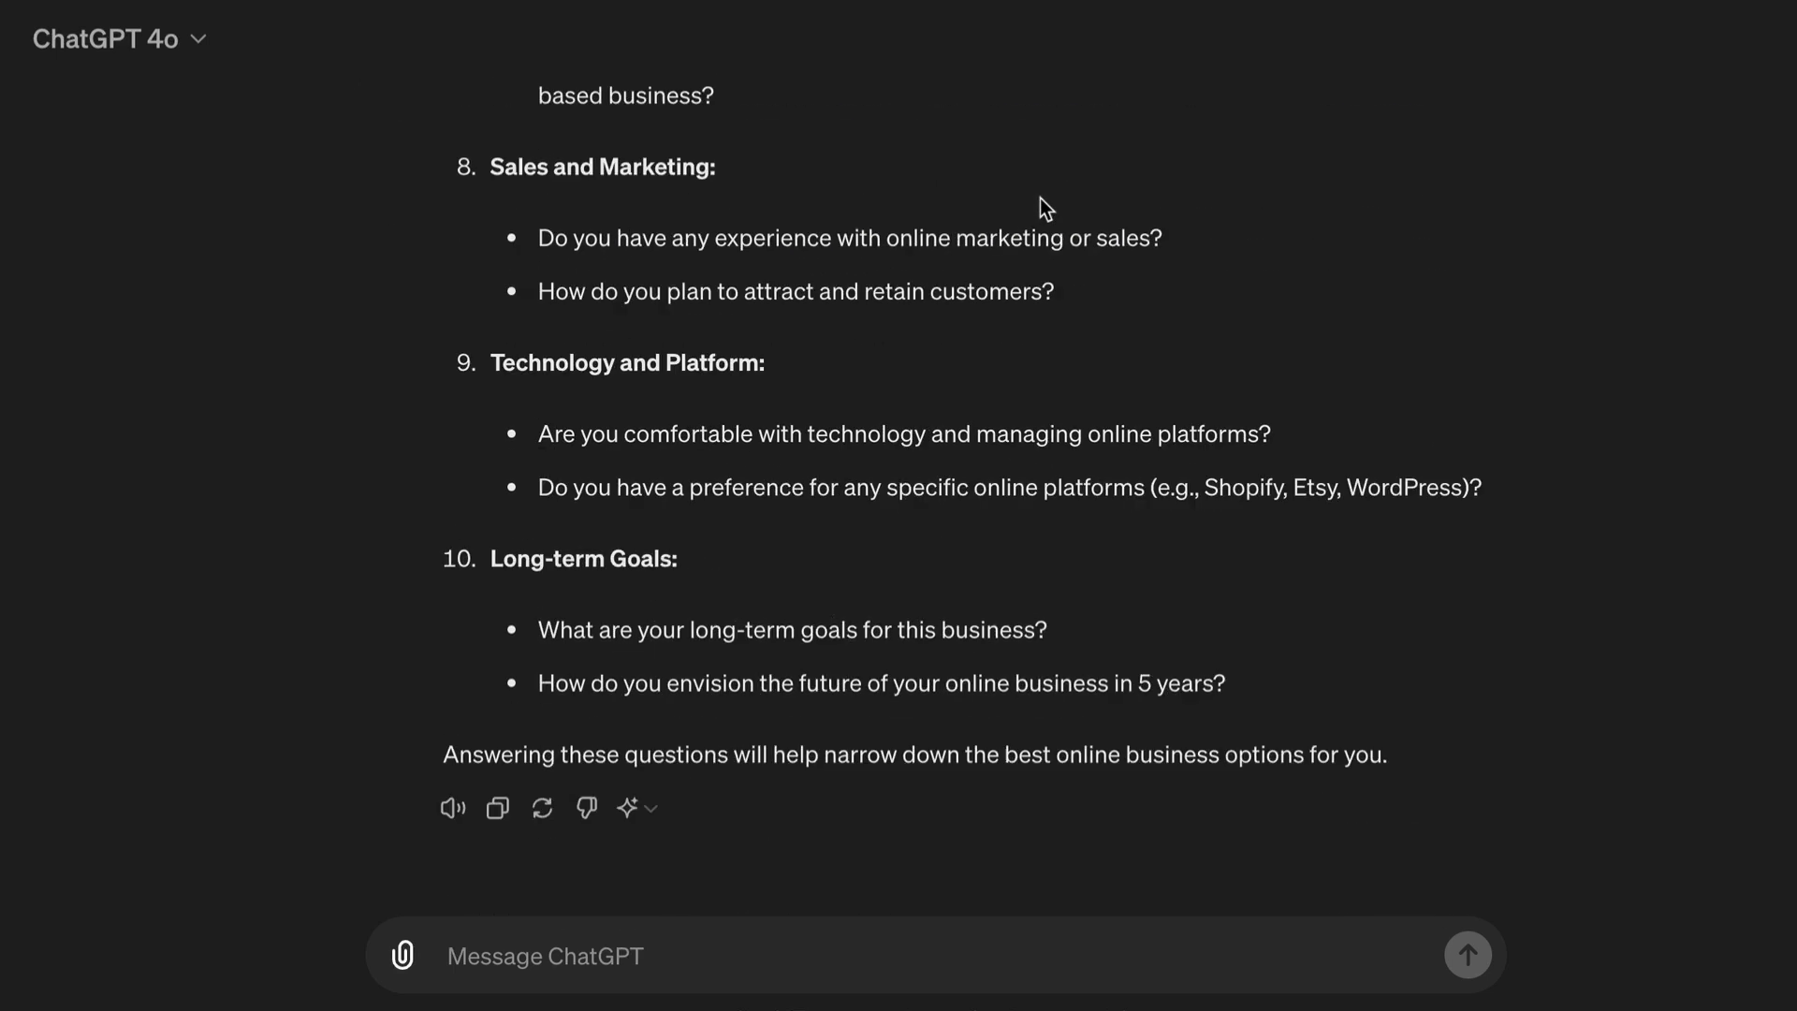
scroll(455, 804, up, 15)
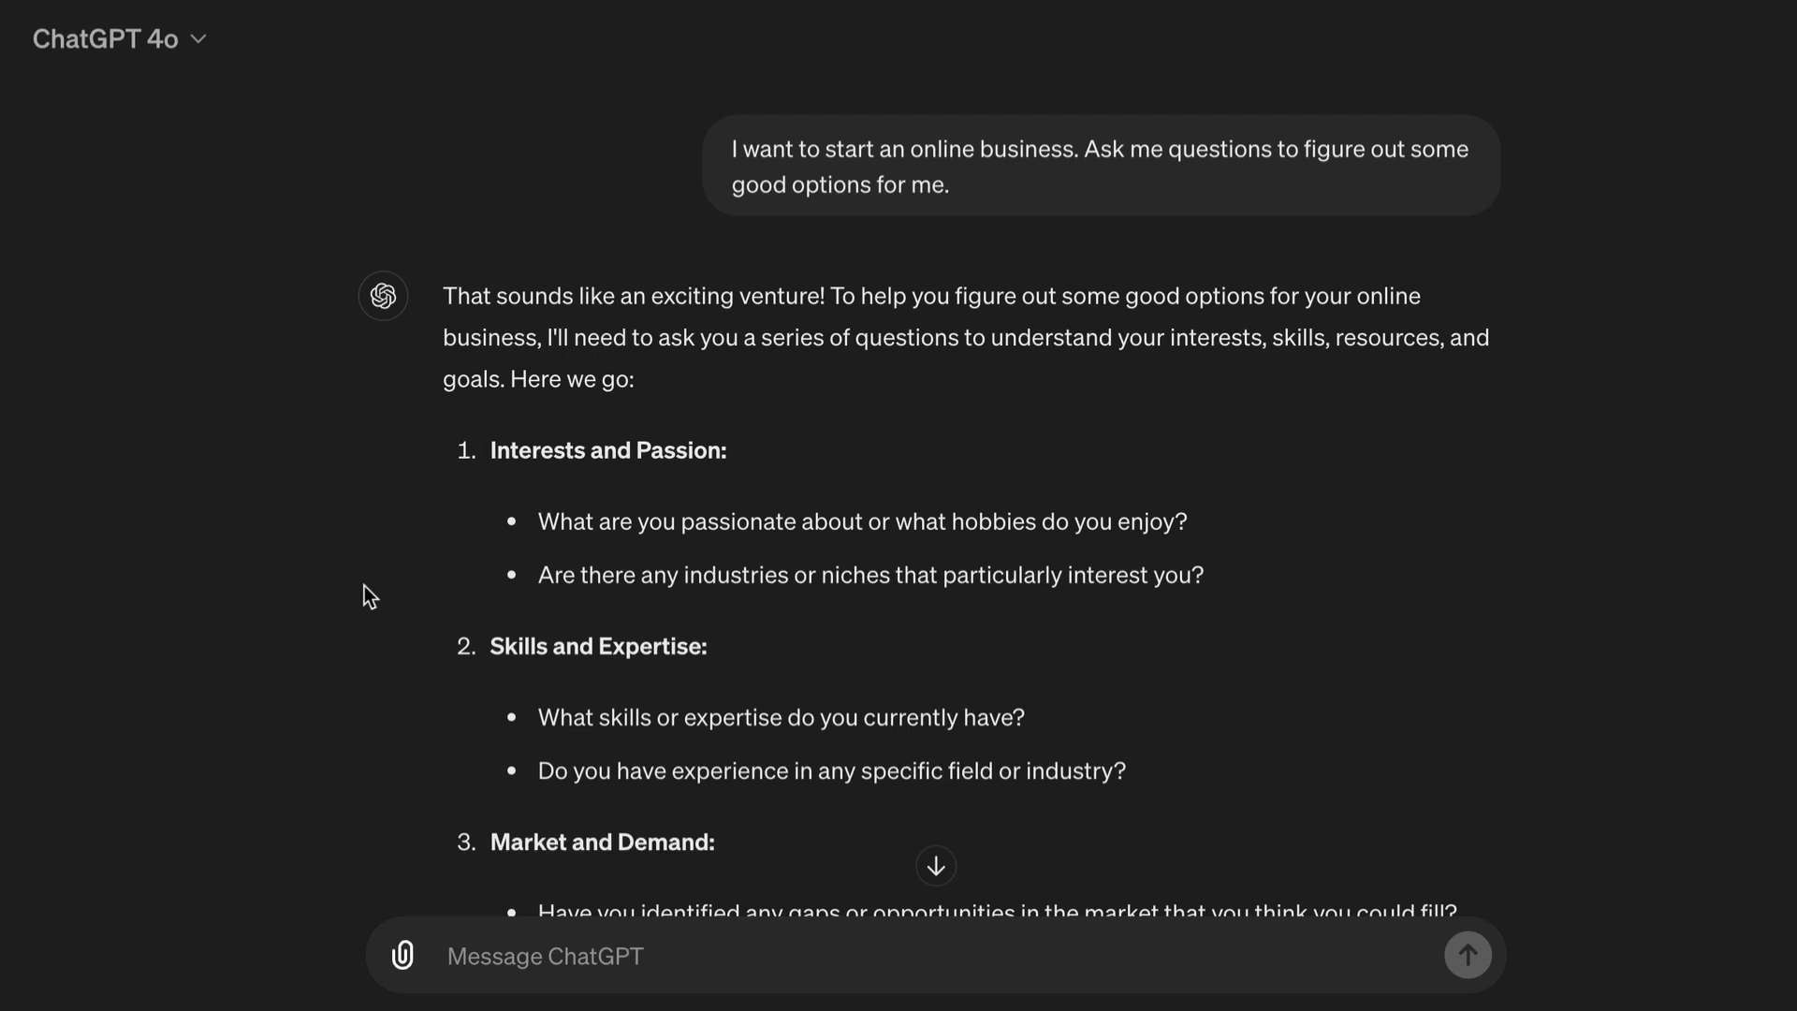
scroll(363, 586, down, 4)
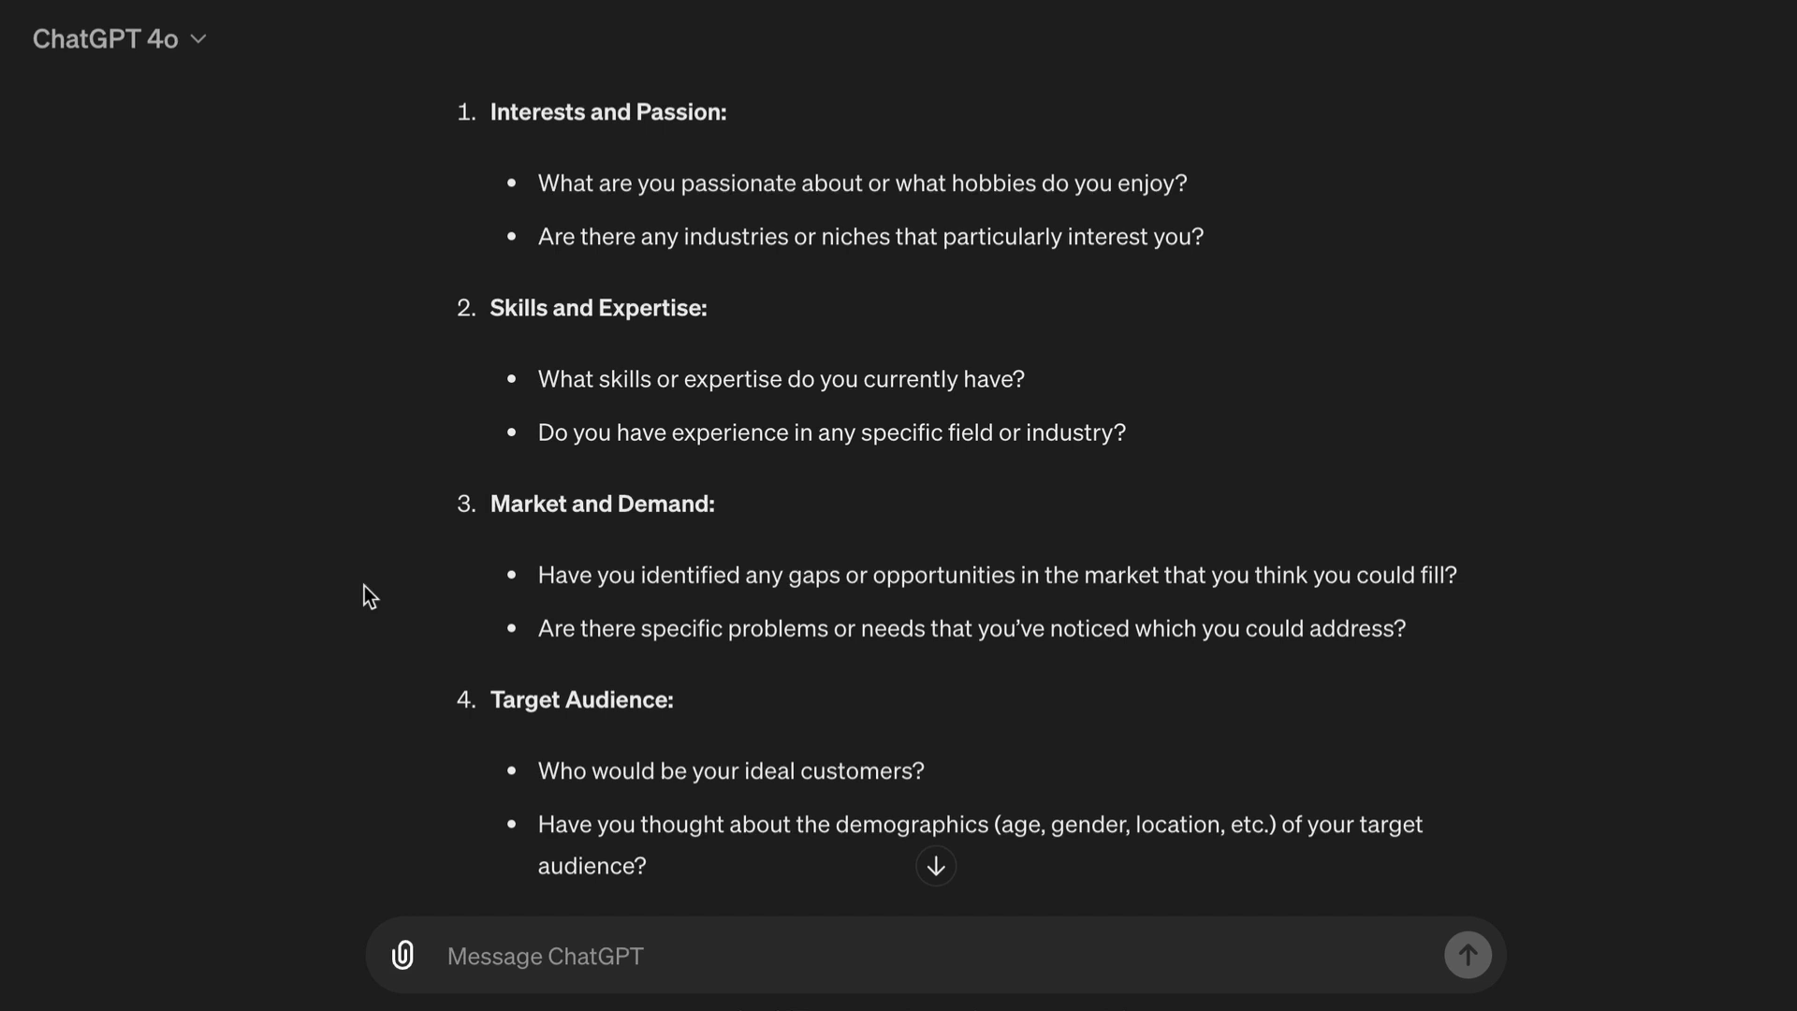
scroll(363, 585, down, 2)
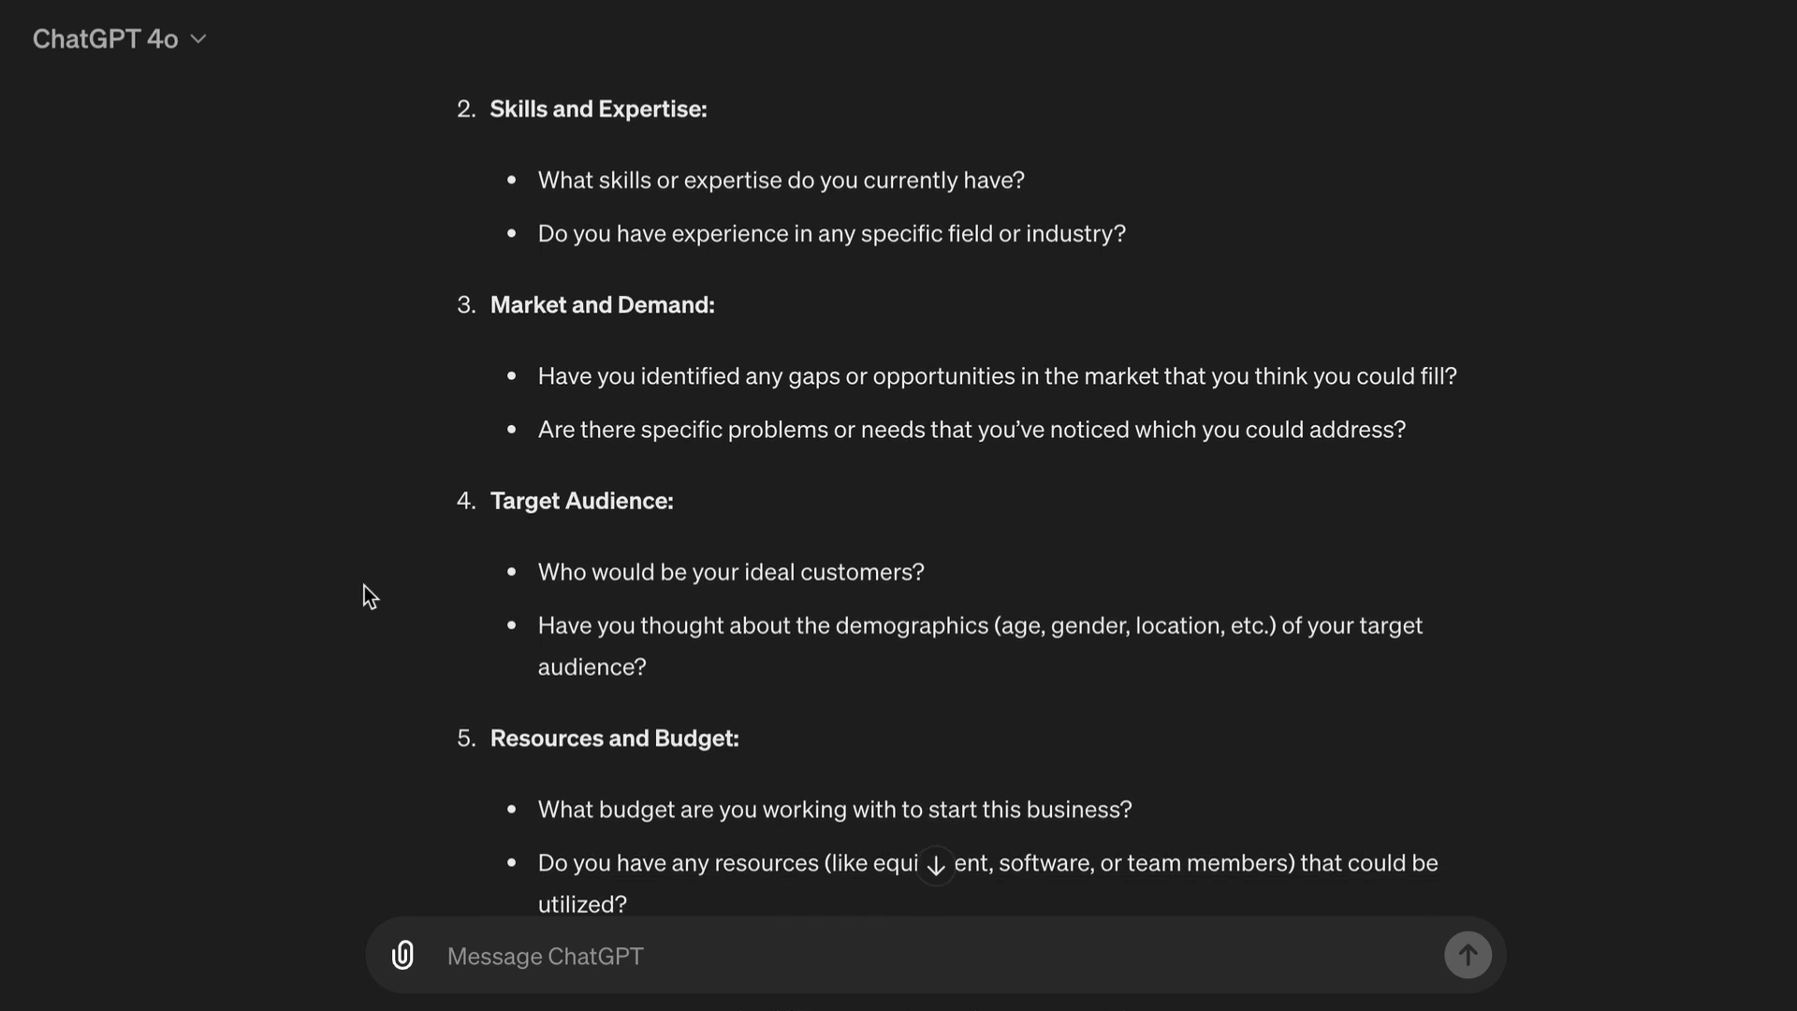